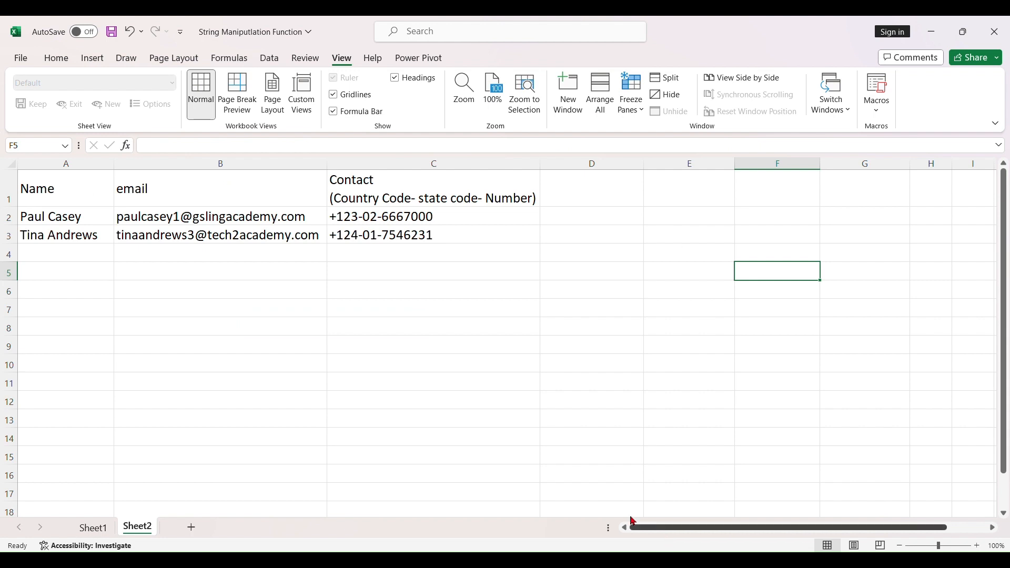
left_click(65, 171)
left_click(163, 171)
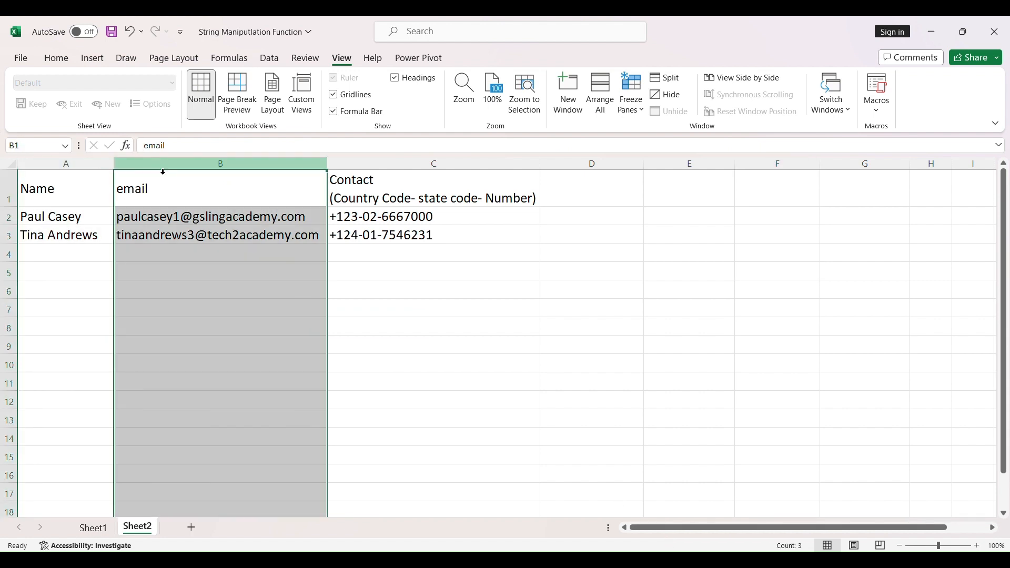
left_click(263, 289)
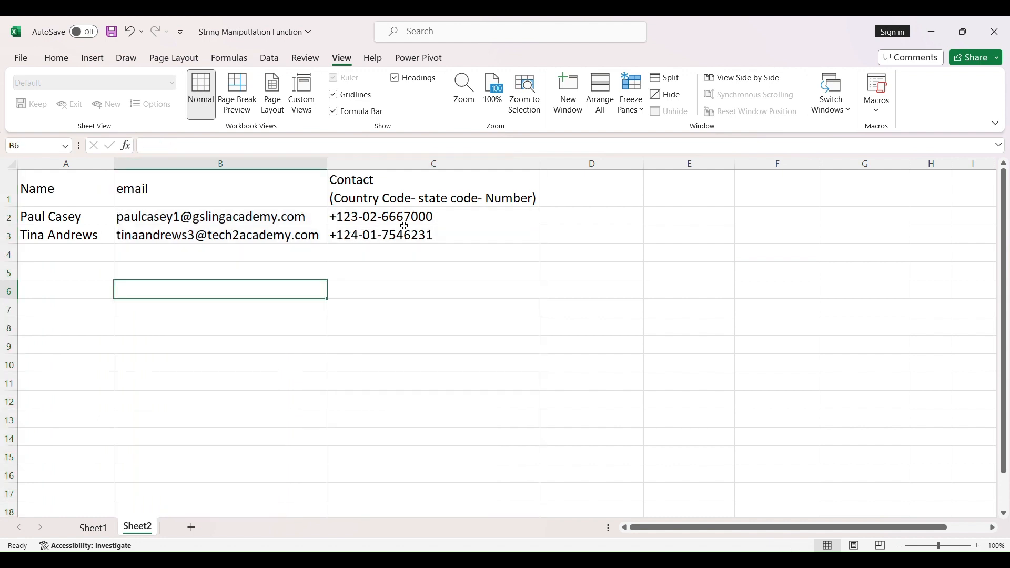
left_click(415, 278)
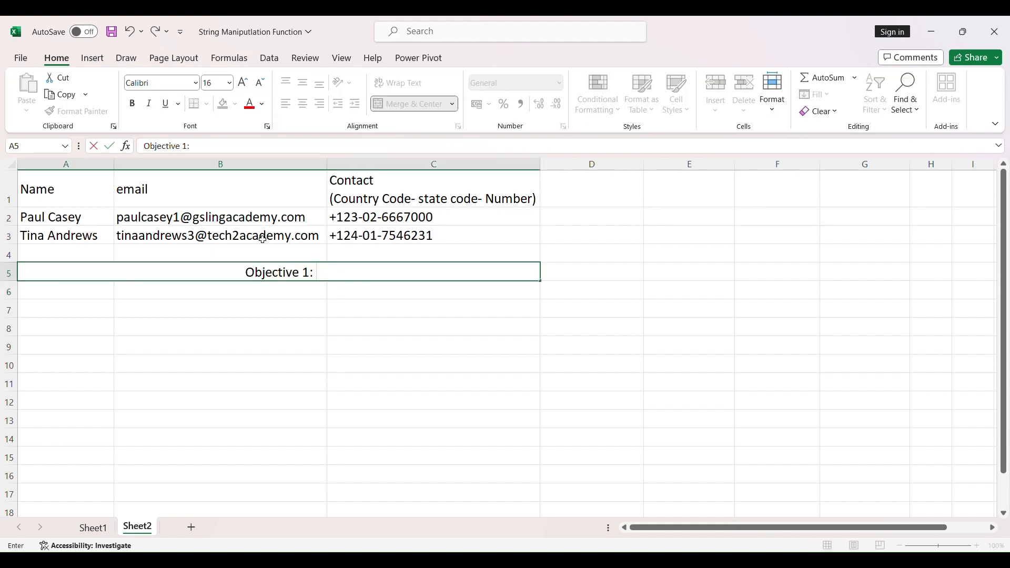
Enter the heading "Objective 1: Split the contact into country code, state code and Number" centred across merged cells A5:C5.
type("Spl")
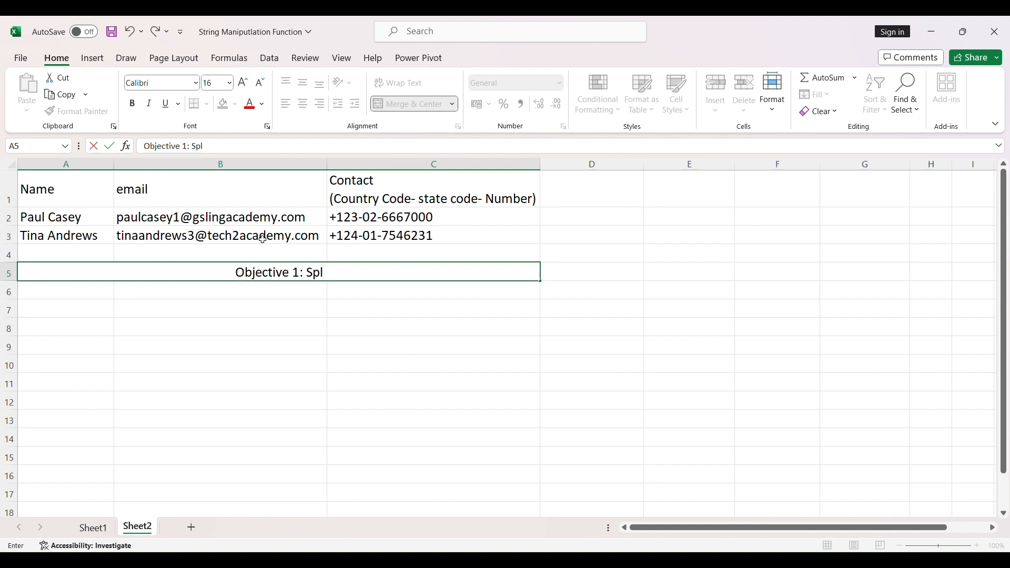
type("it the contact ")
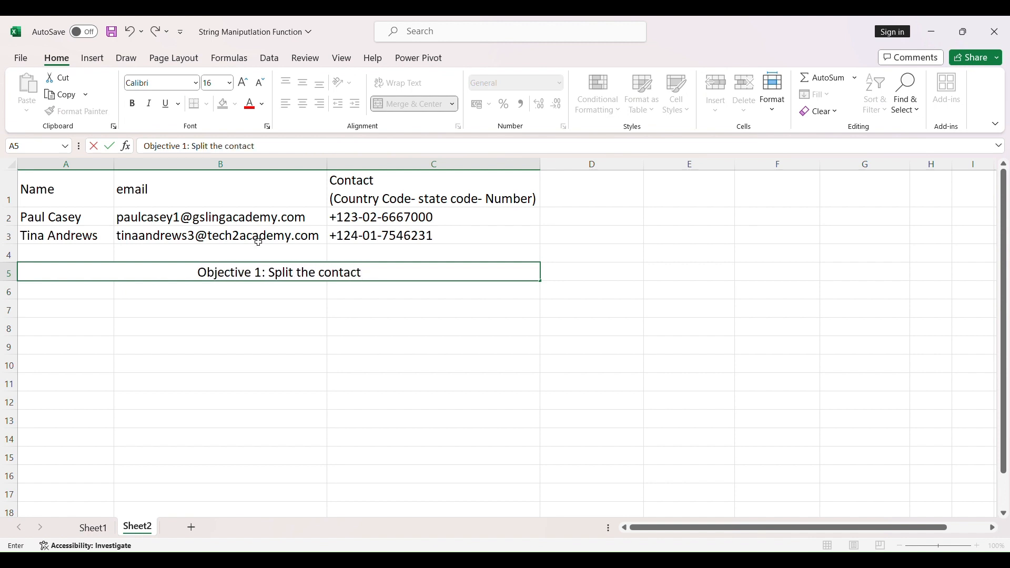
type("into country code, state code and Number")
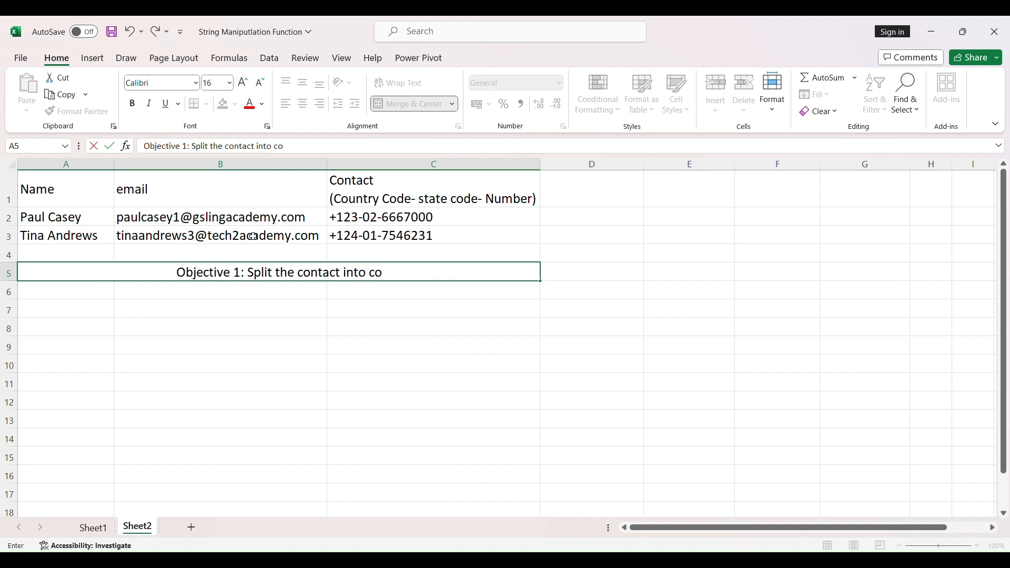
key("Return")
Enter the column headers Country Code, State Code and Number in cells A6 to C6.
type("Country Code")
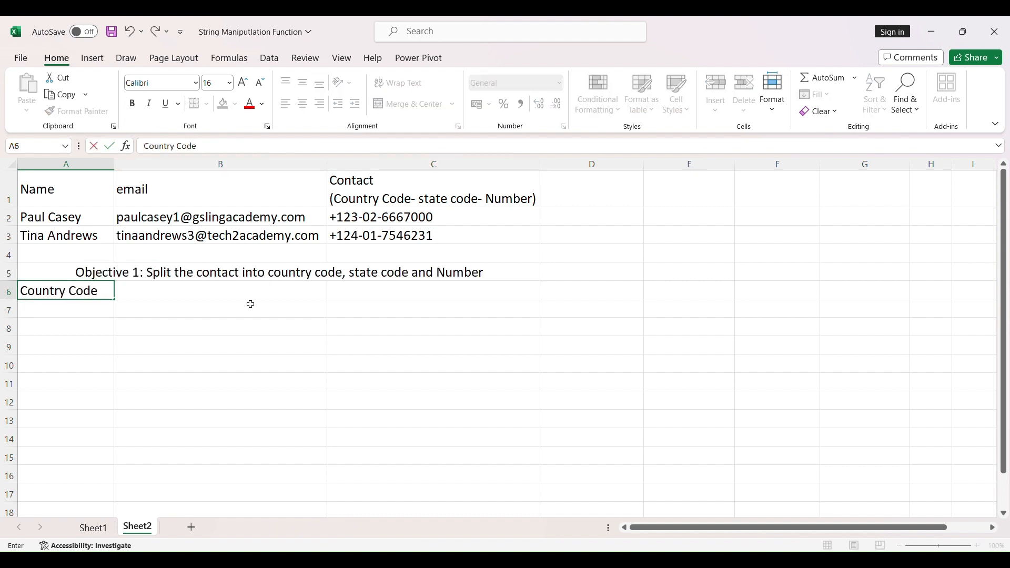
key("Tab")
type("S")
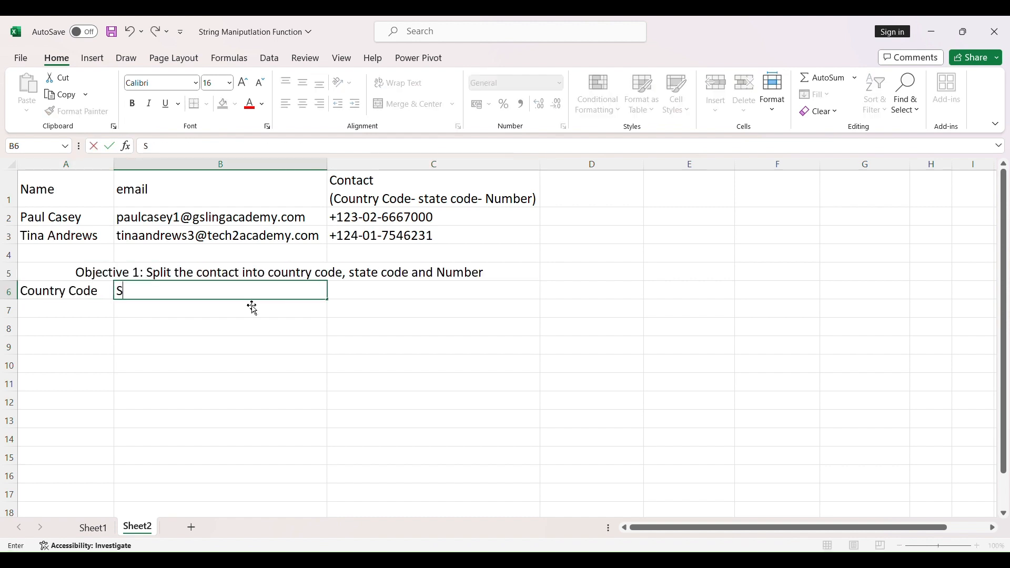
type("tate Code")
key("Tab")
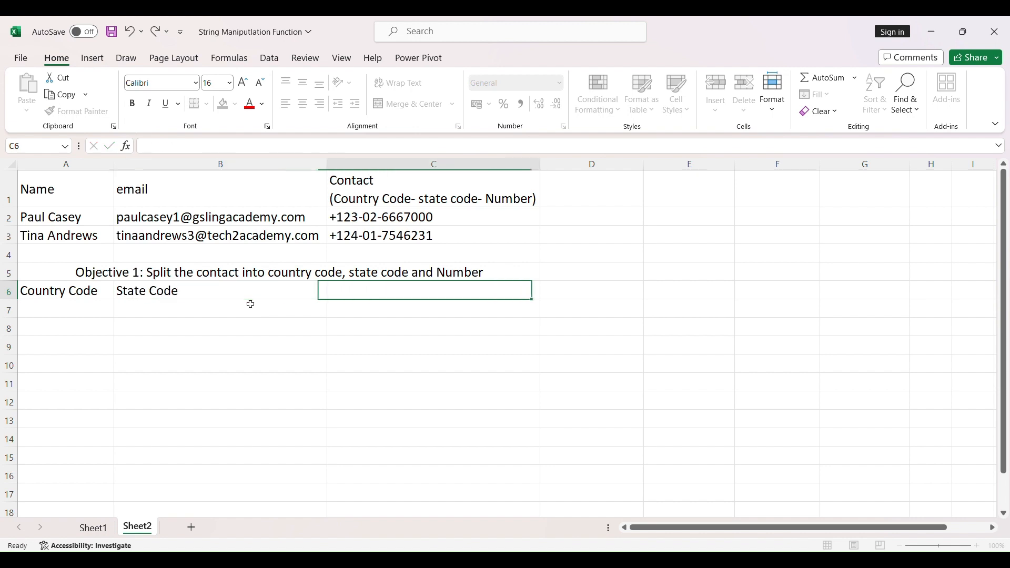
type("Number")
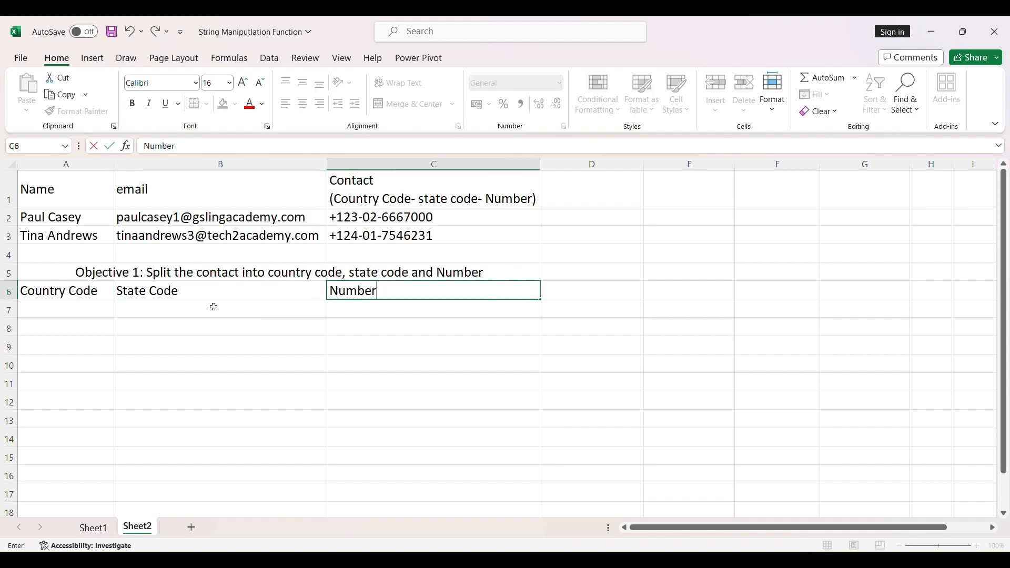
key("Return")
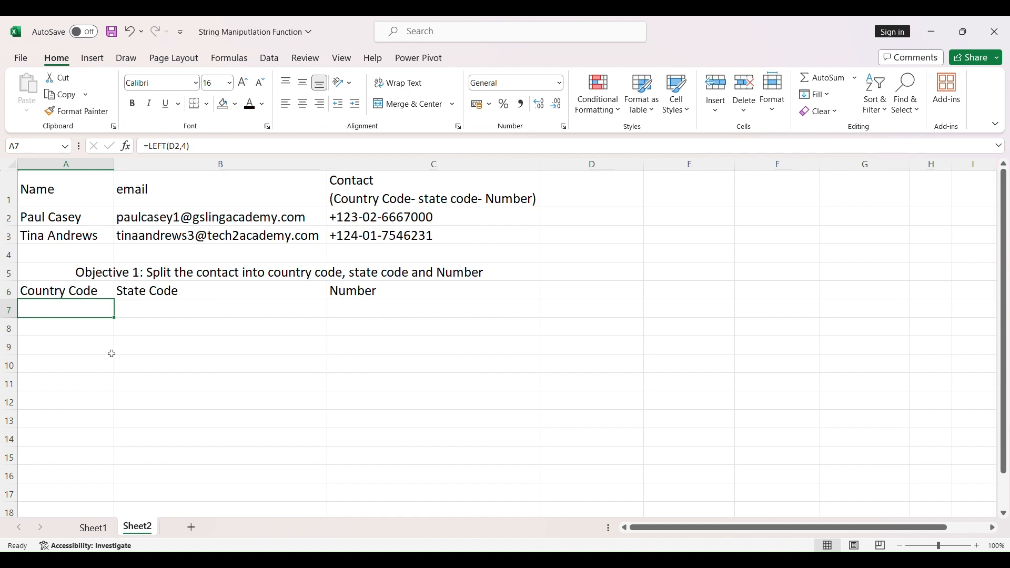
Extract the first contact's country code in A7 with the formula =LEFT(C2,4).
type("=")
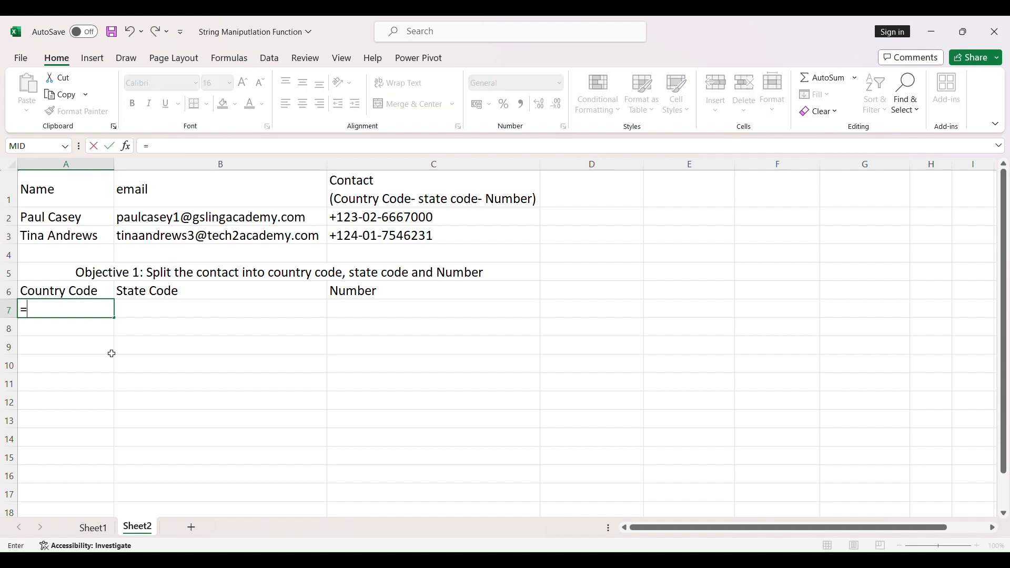
type("LEFT(")
left_click(367, 221)
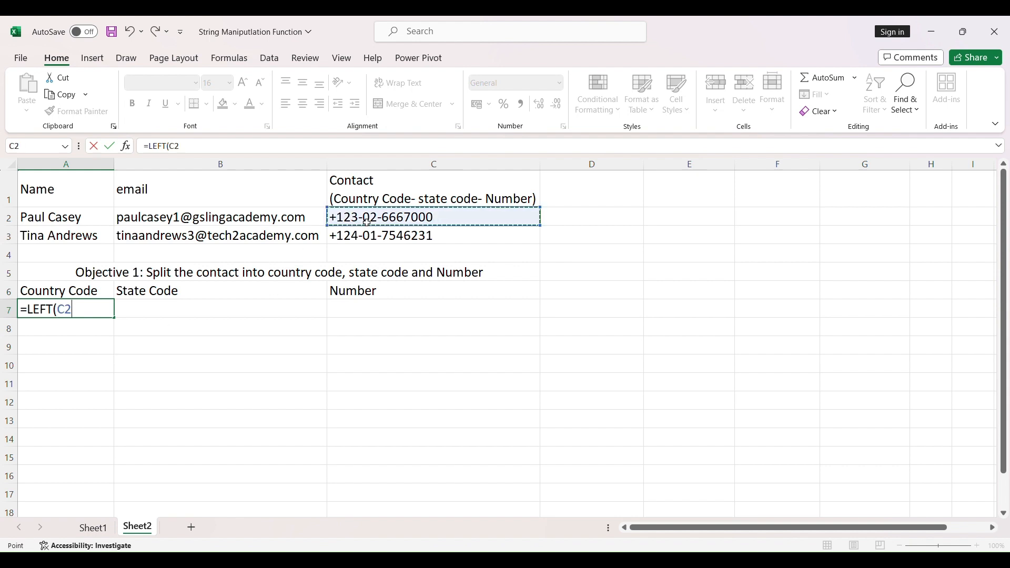
type(",4")
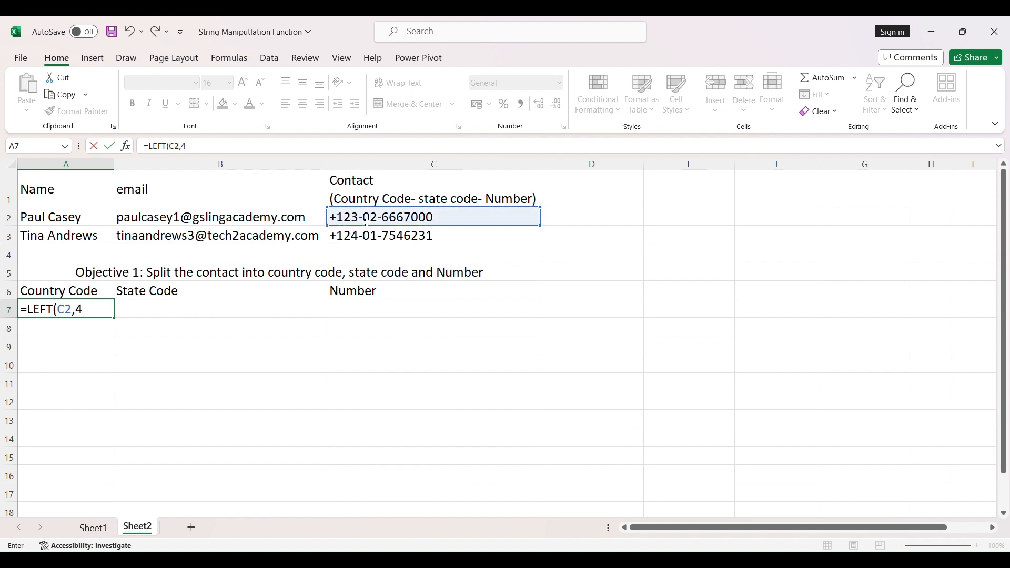
type(")")
key("Return")
Extract the first contact's number in C7 with the formula =RIGHT(C2,7).
left_click(394, 311)
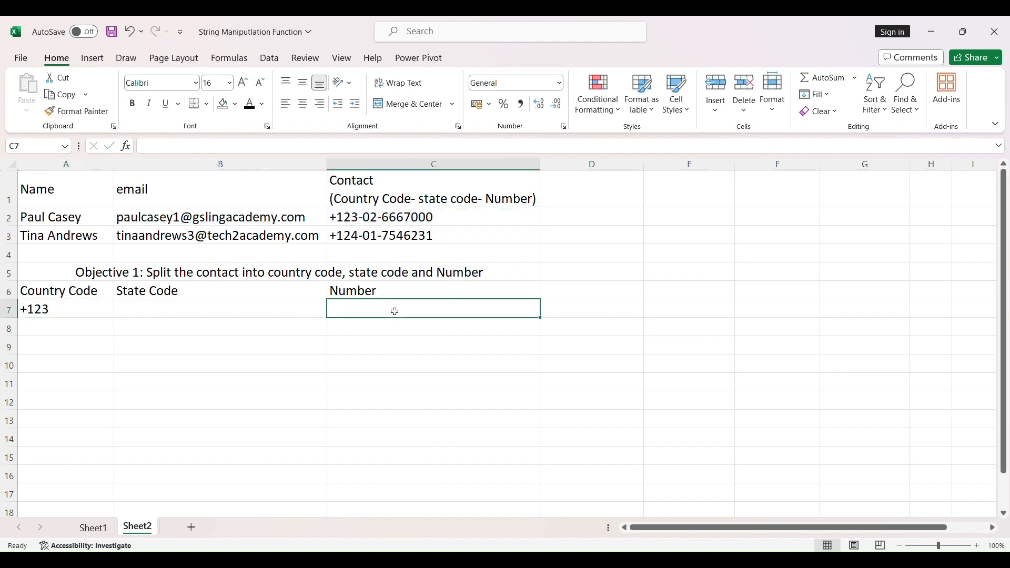
type("=RIGHT")
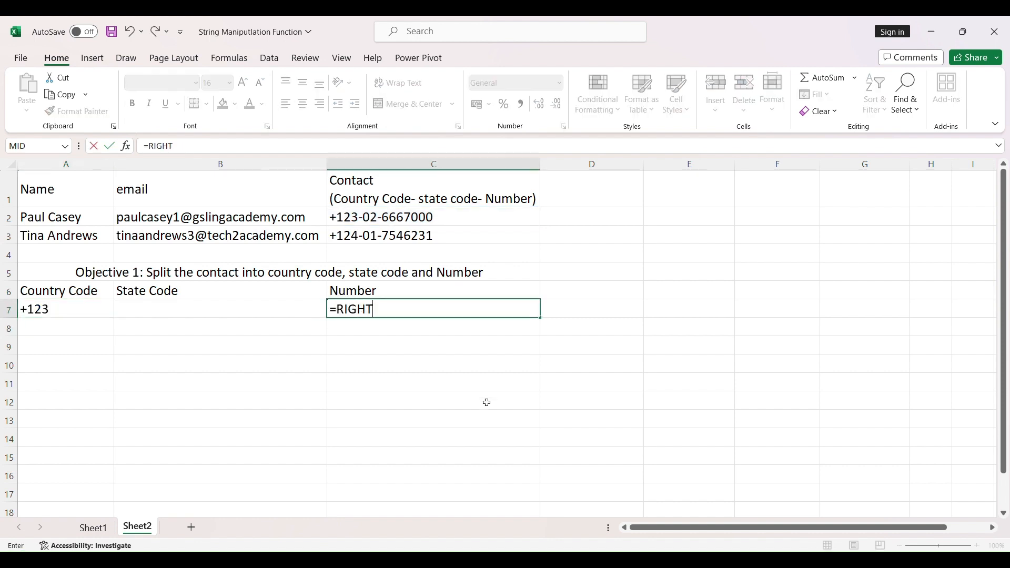
type("(")
left_click(423, 224)
type(",7")
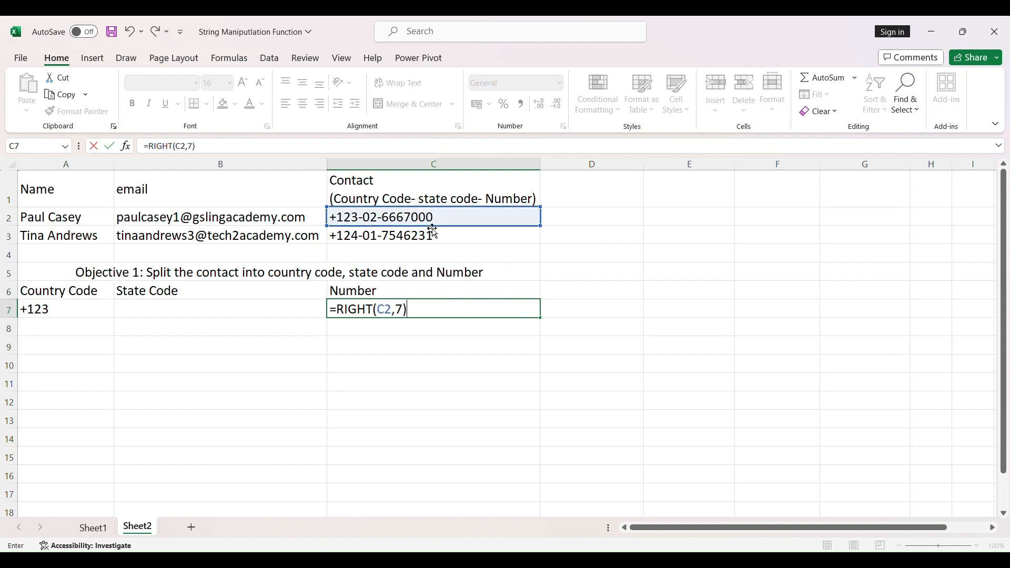
key("Return")
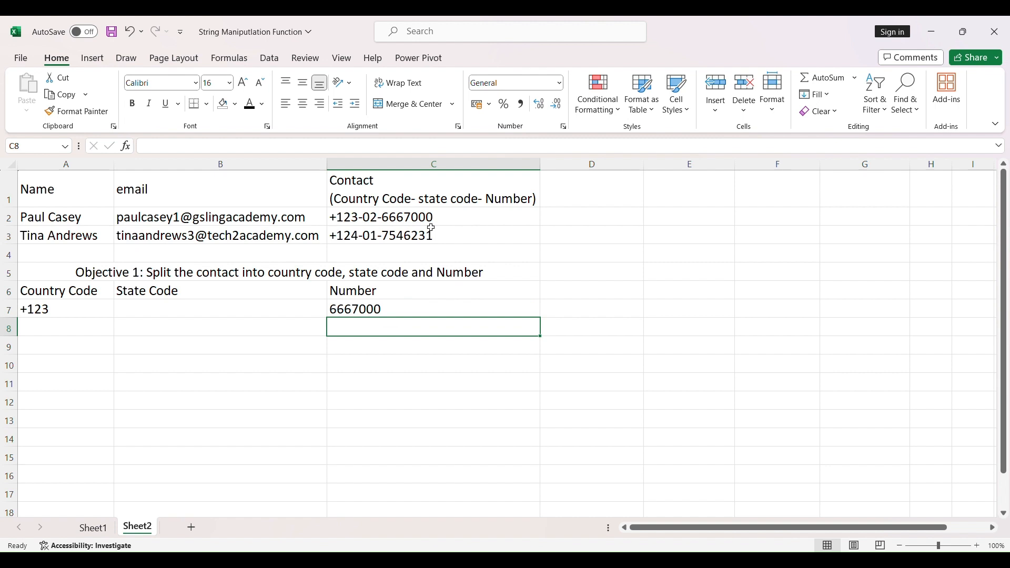
Extract the state code in B7 with =MID(C2,6,2), and fill the formulas in A7:C7 down to row 8.
left_click(163, 313)
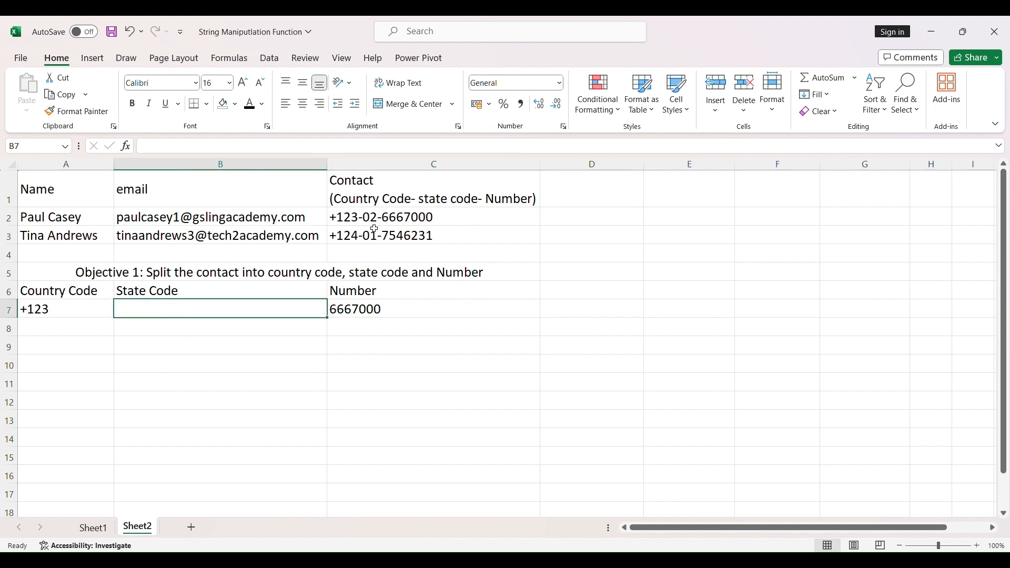
type("=MID(")
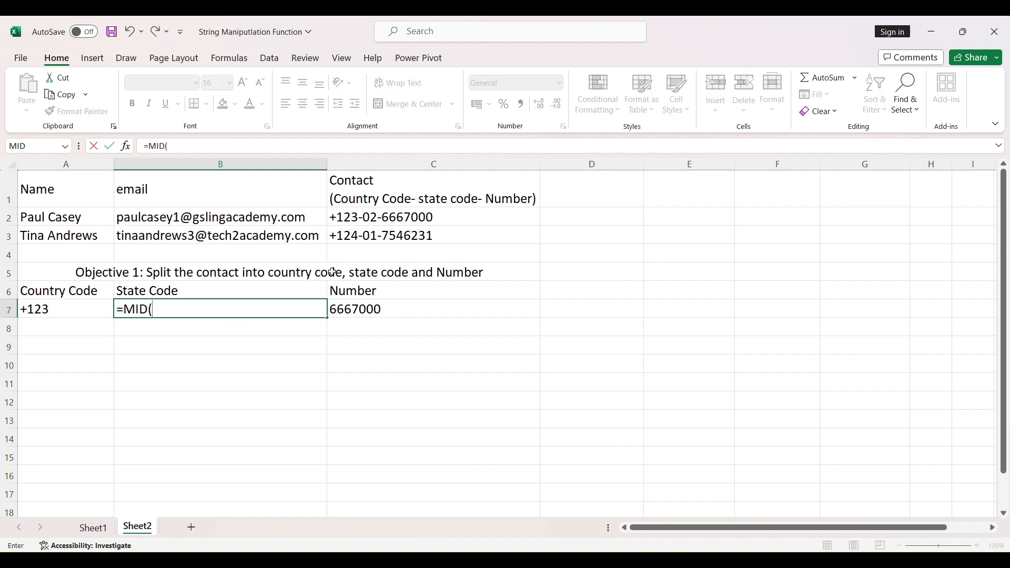
left_click(371, 220)
type(",")
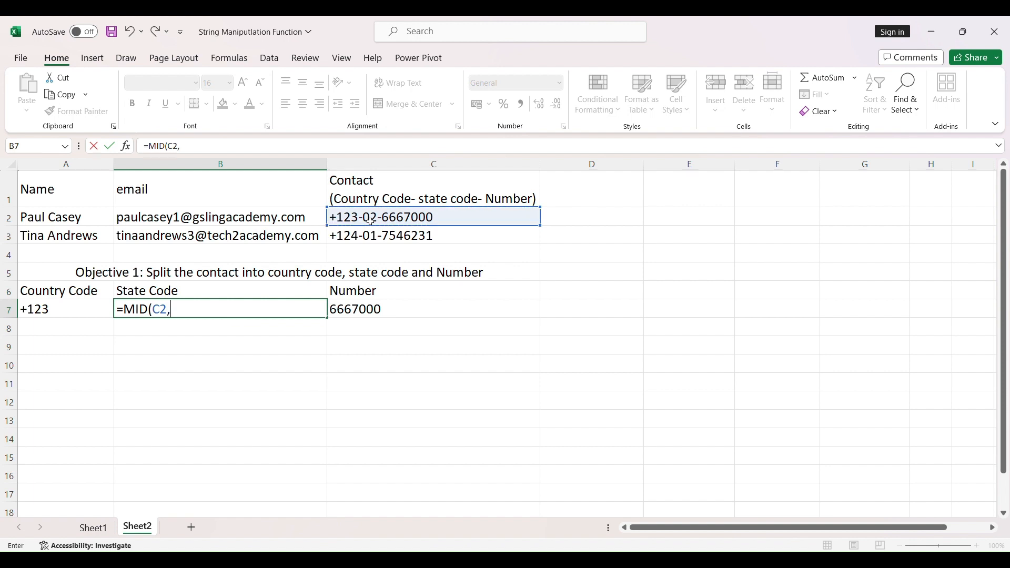
type("6,2)")
key("Return")
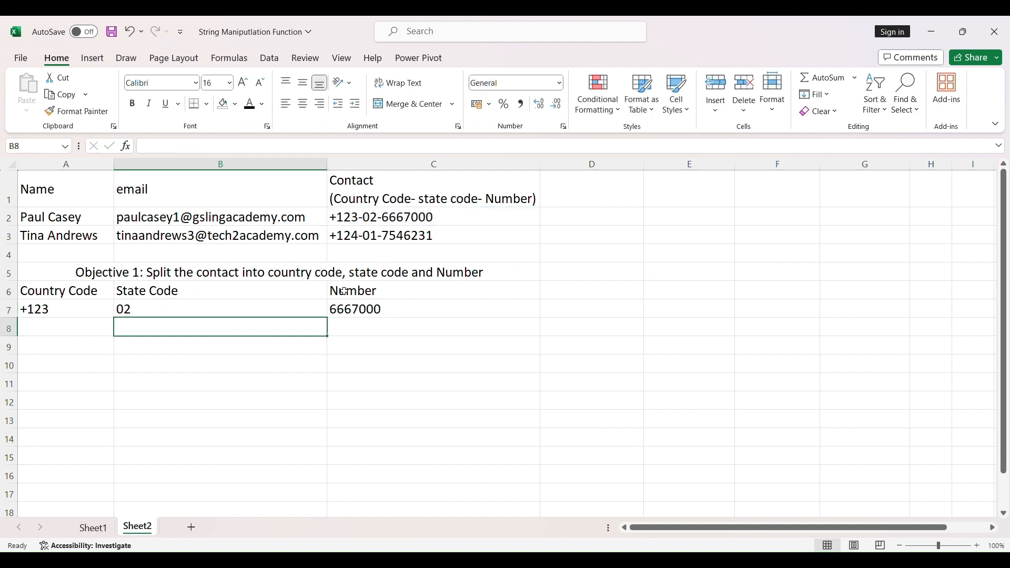
left_click_drag(97, 312, 542, 338)
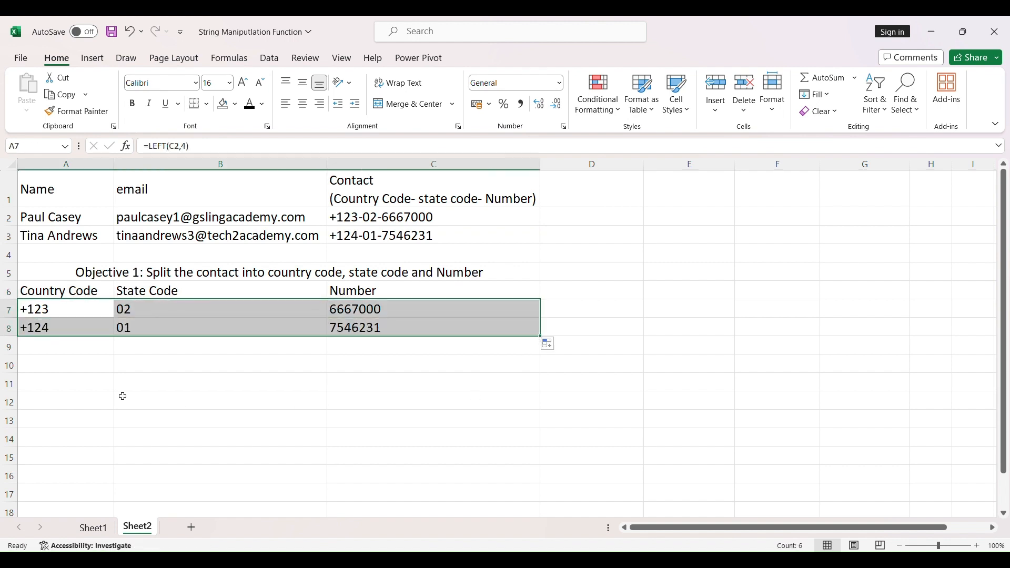
Enter the heading "Objective 2: Extract the First Name and Last Name from the Name Column" centred across merged cells A10:C10.
left_click(105, 384)
left_click(176, 367)
type("Objective ")
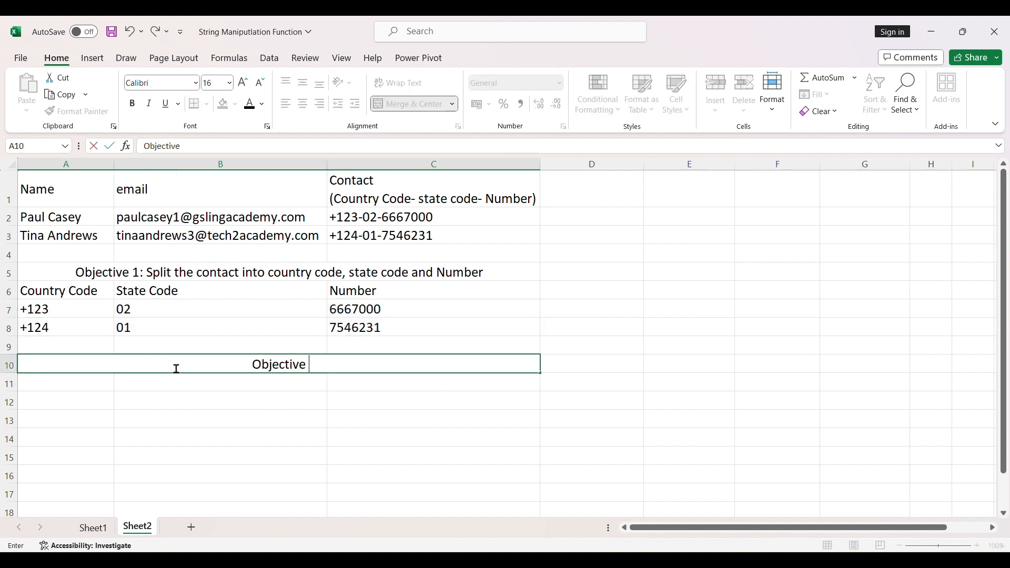
type("2: Extract t")
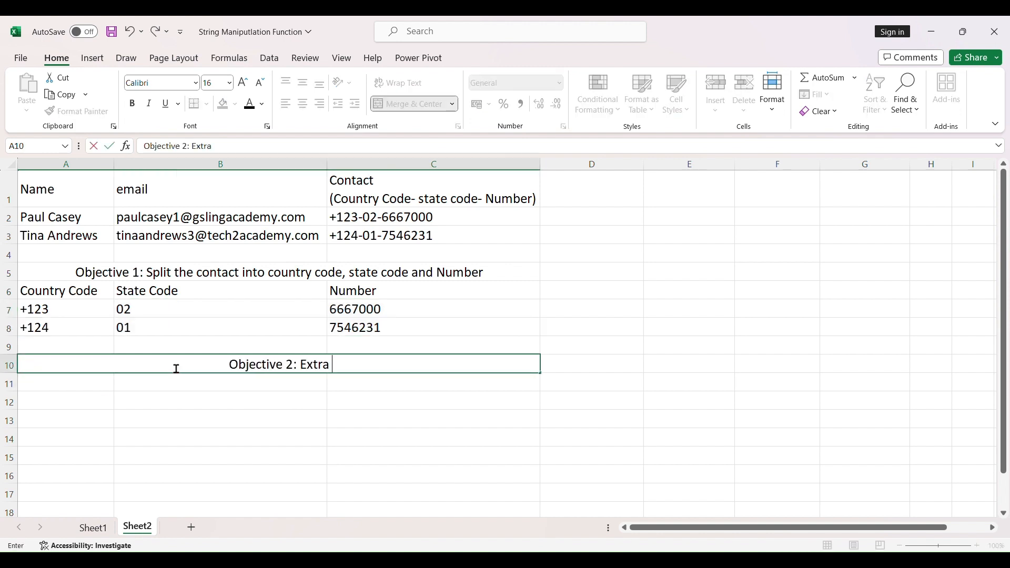
type("he First Name and Last Name from the Name Column")
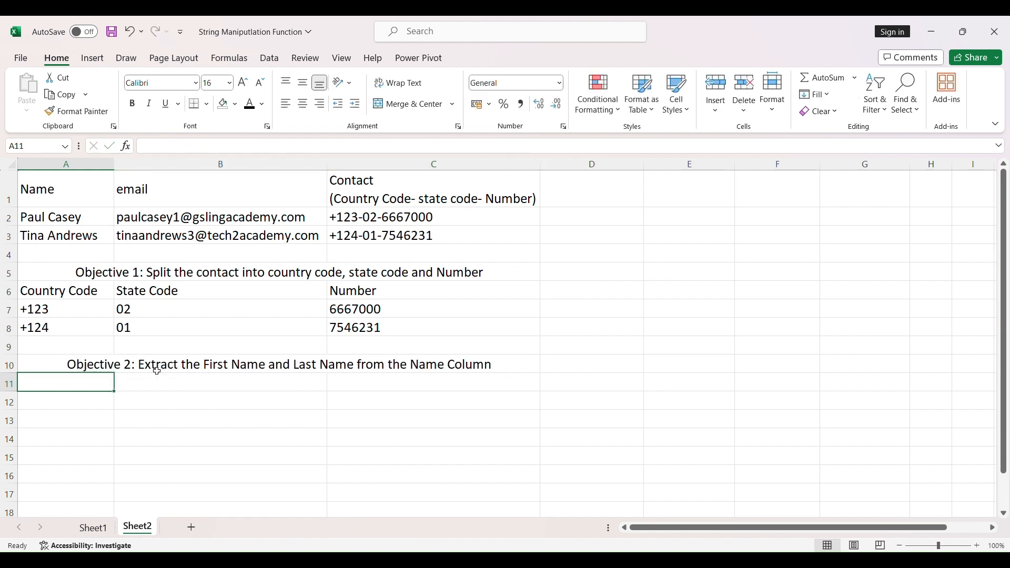
Enter the column headers First Name in B11, Last Name in C11 and Position of Space in D11.
left_click(140, 383)
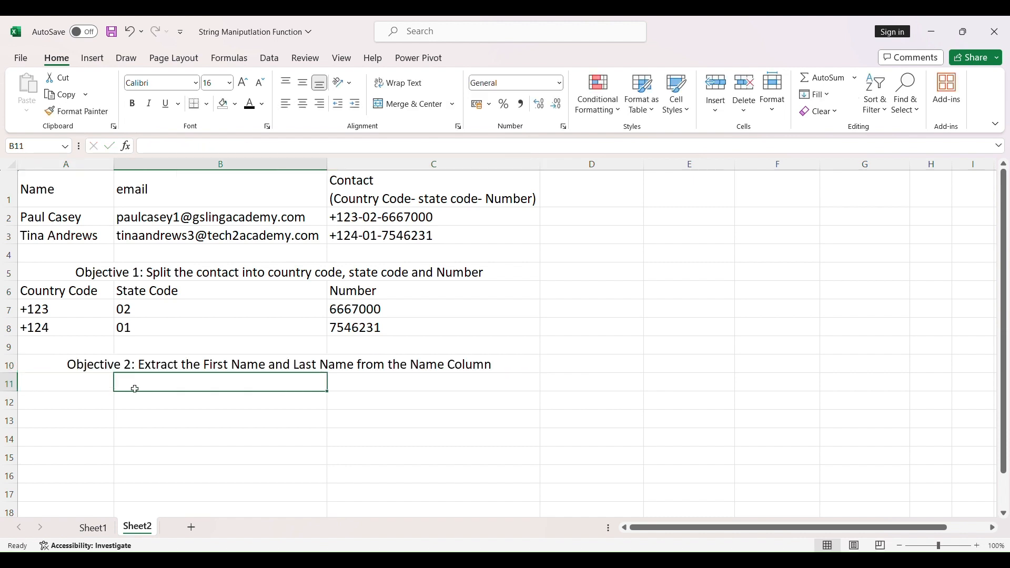
type("First Name")
key("Tab")
type("Last Name")
key("Return")
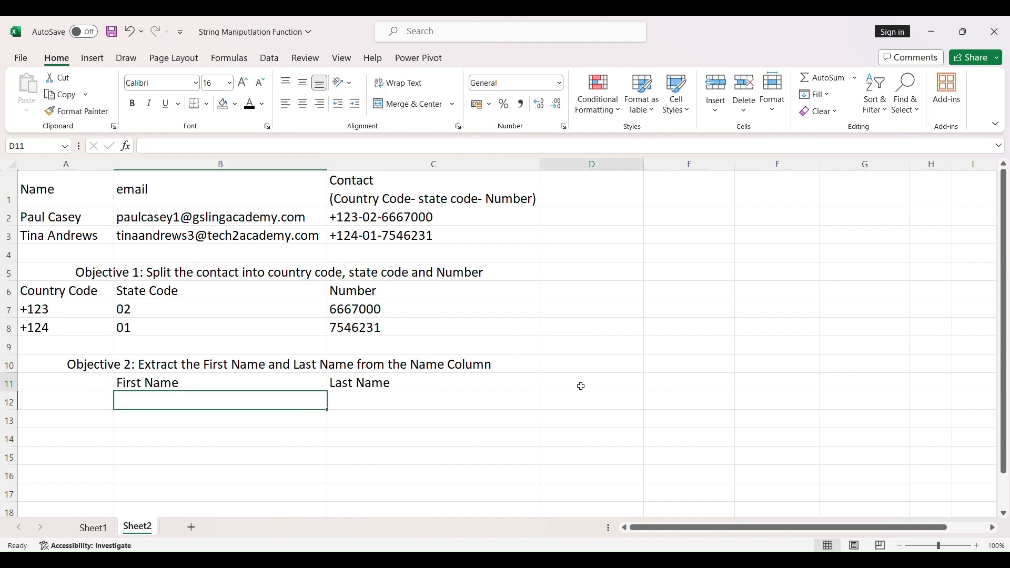
left_click(581, 386)
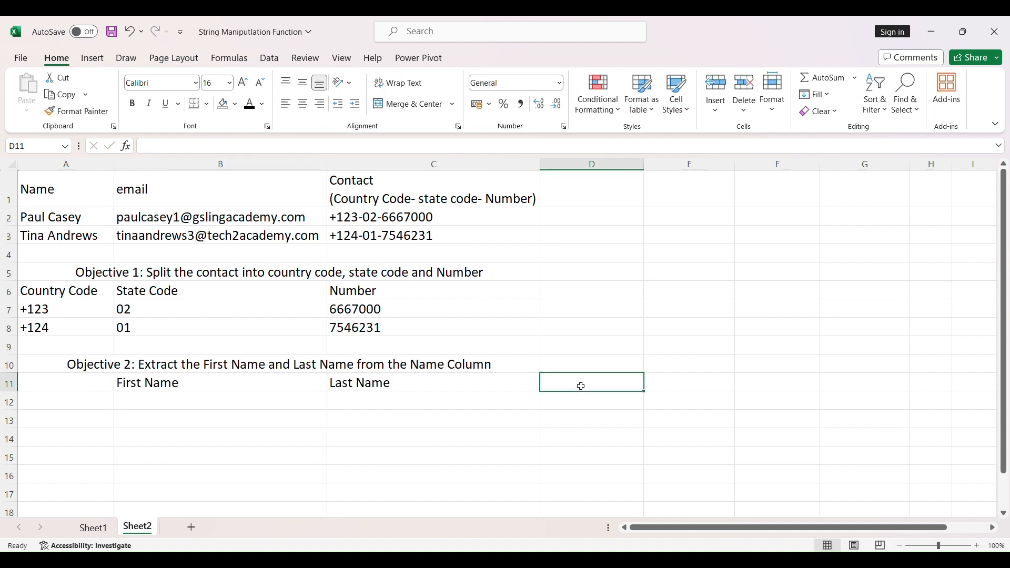
type("Position of Space")
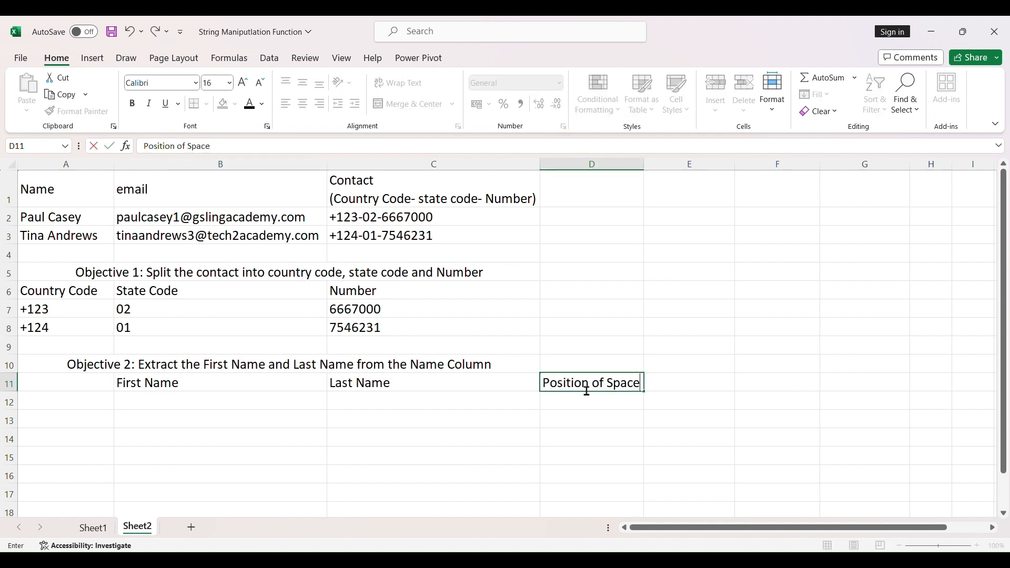
key("Return")
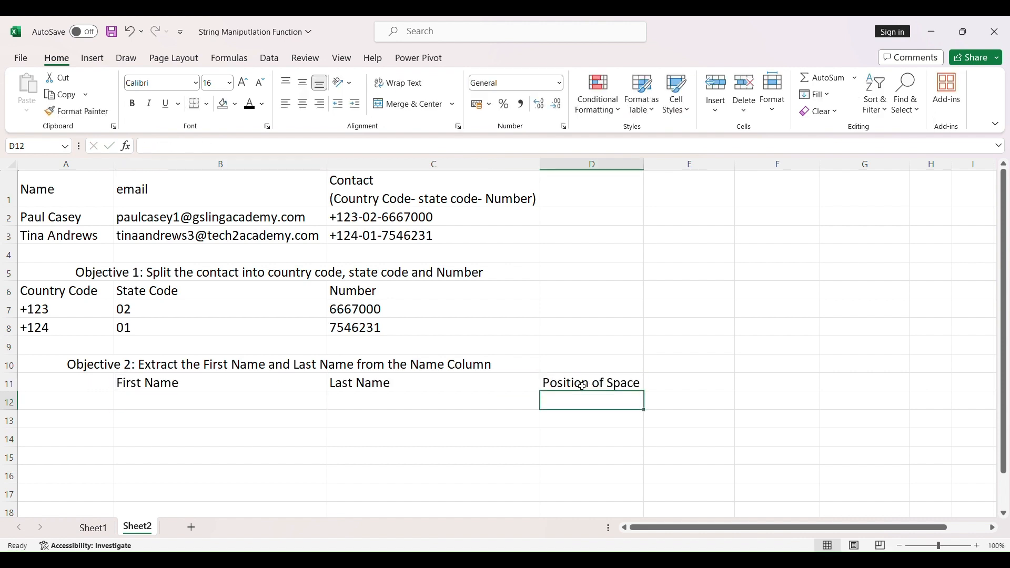
Find the position of the space in the first name entry in D12 with =FIND(" ",A2).
type("=find")
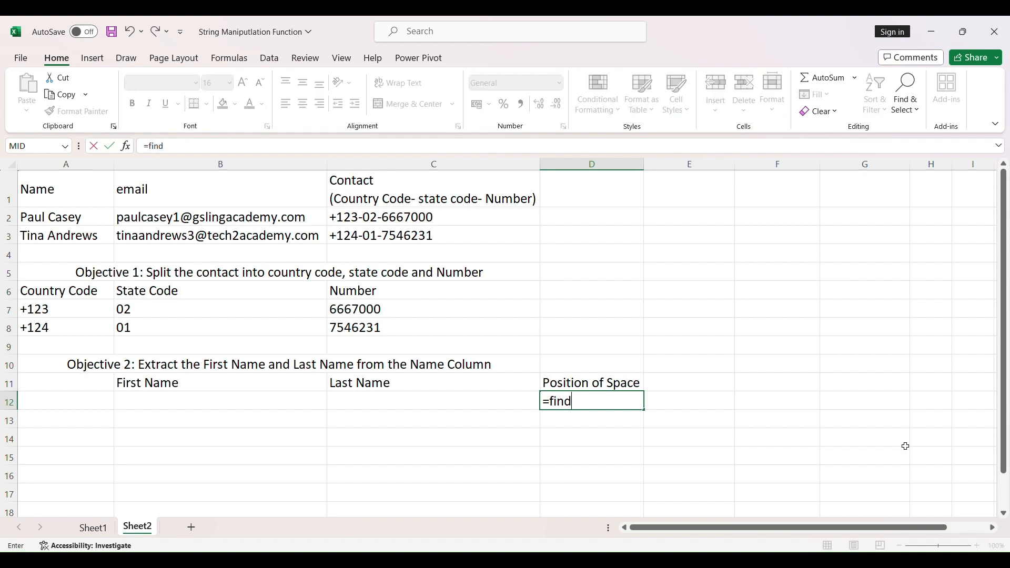
key("Tab")
left_click(97, 222)
type(")")
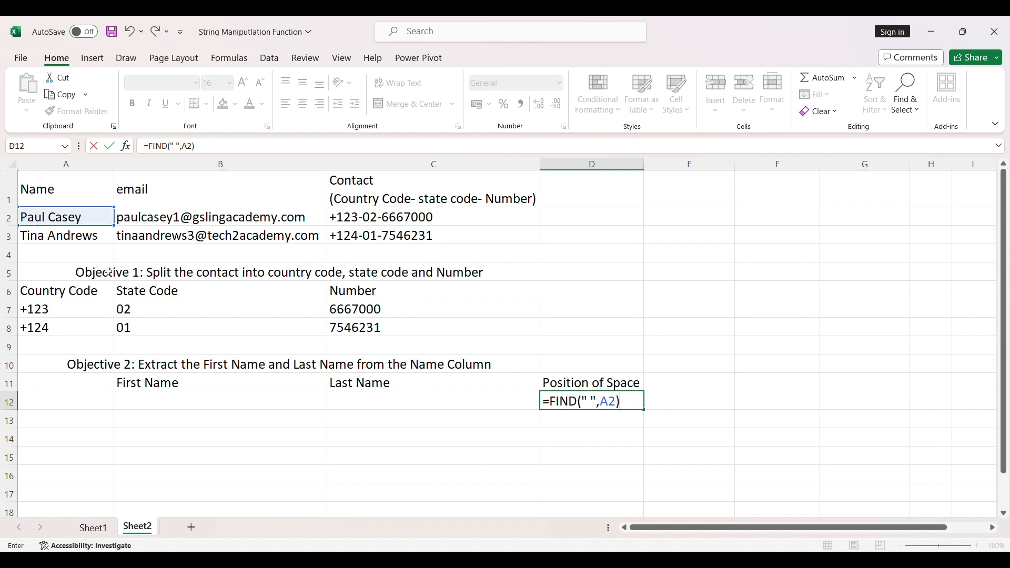
key("Return")
Extract the first name in B12 with =LEFT(A2,D12-1).
left_click(257, 398)
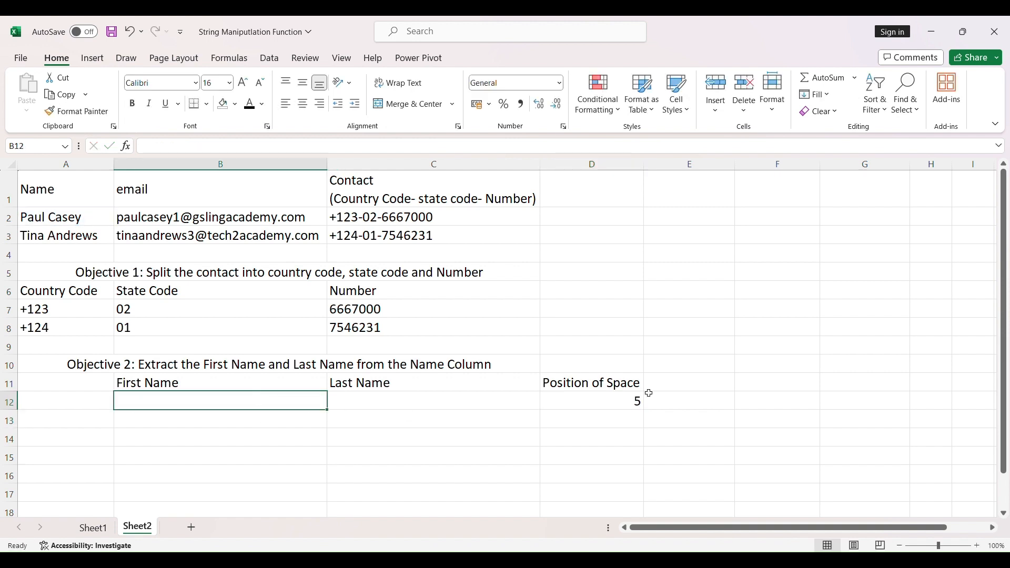
type("=LEFT(")
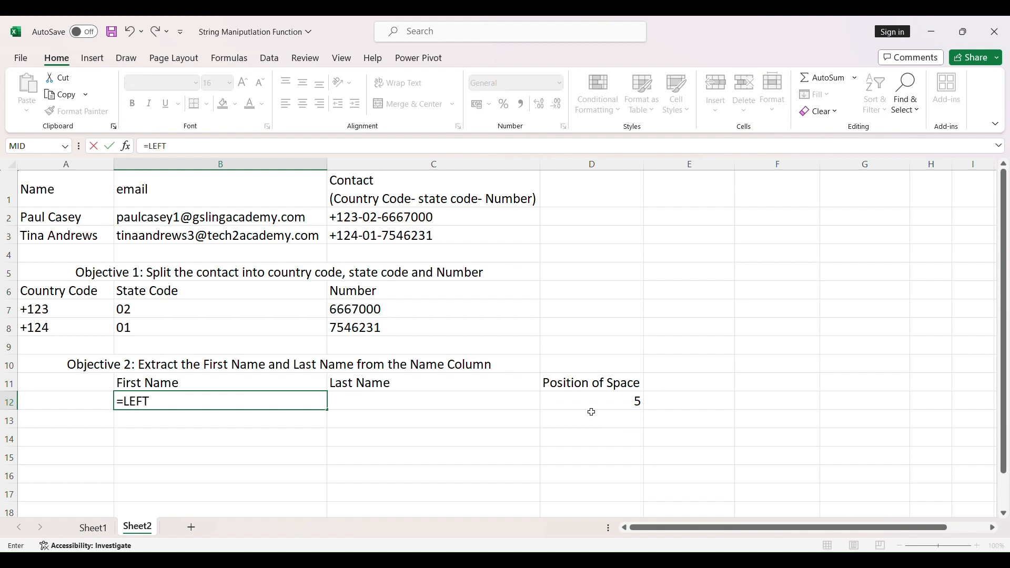
left_click(89, 217)
type(",")
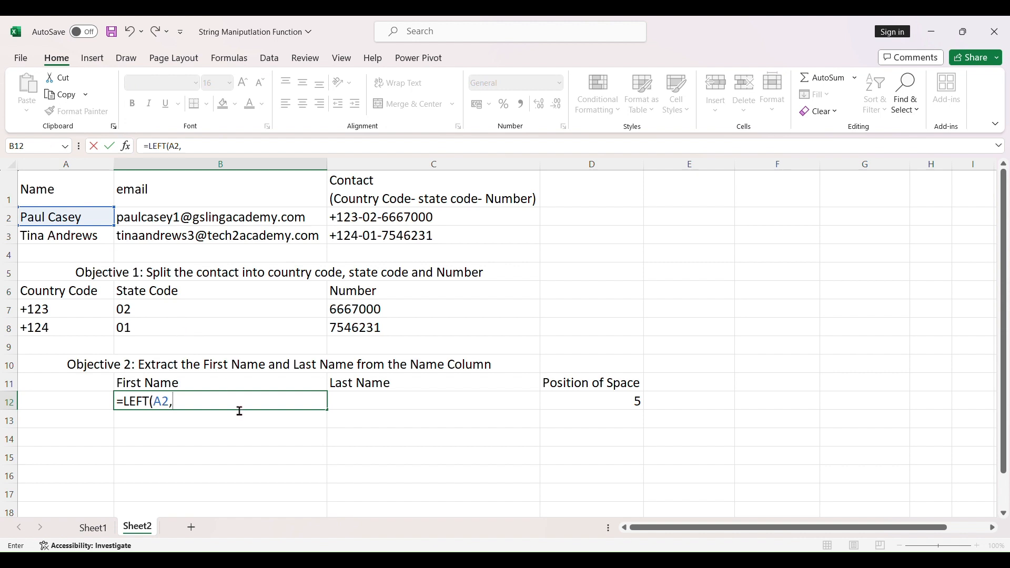
type("5-1)")
key("BackSpace")
key("BackSpace")
left_click(642, 404)
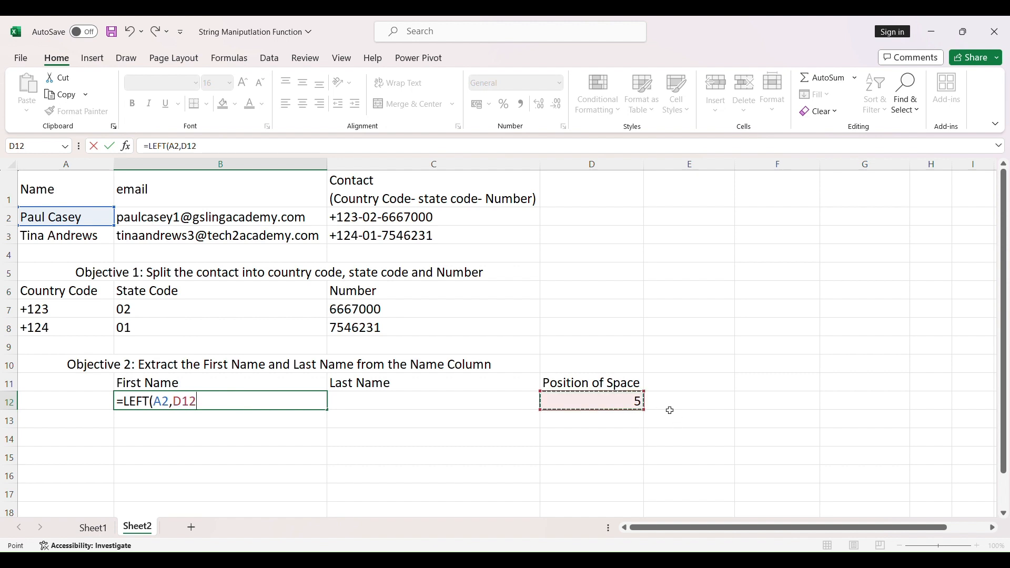
type("-1")
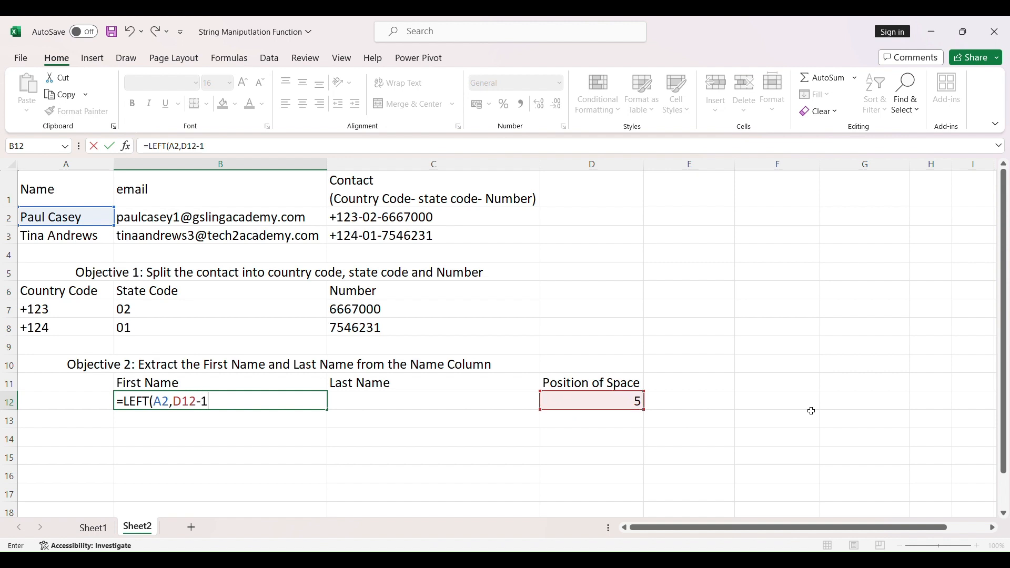
type(")")
key("Return")
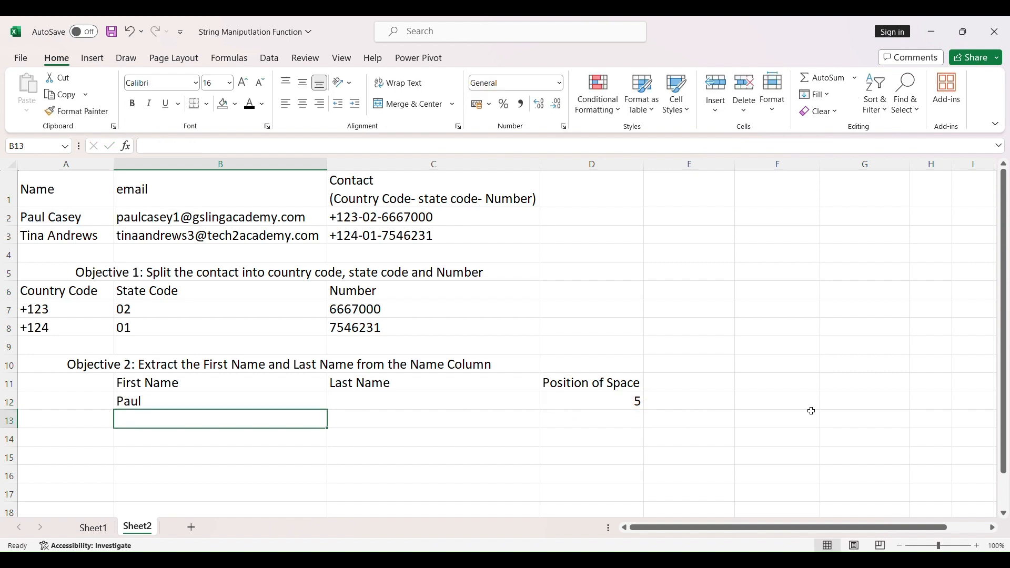
Fill the first name and space position formulas in B12:D12 down to row 13.
left_click(863, 327)
left_click(172, 404)
left_click_drag(173, 404, 648, 429)
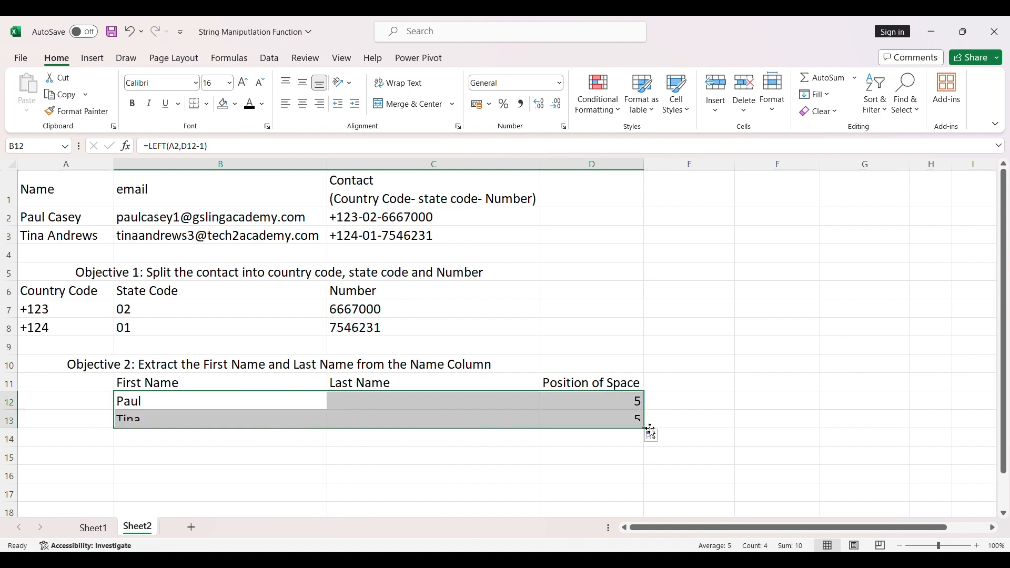
left_click(692, 333)
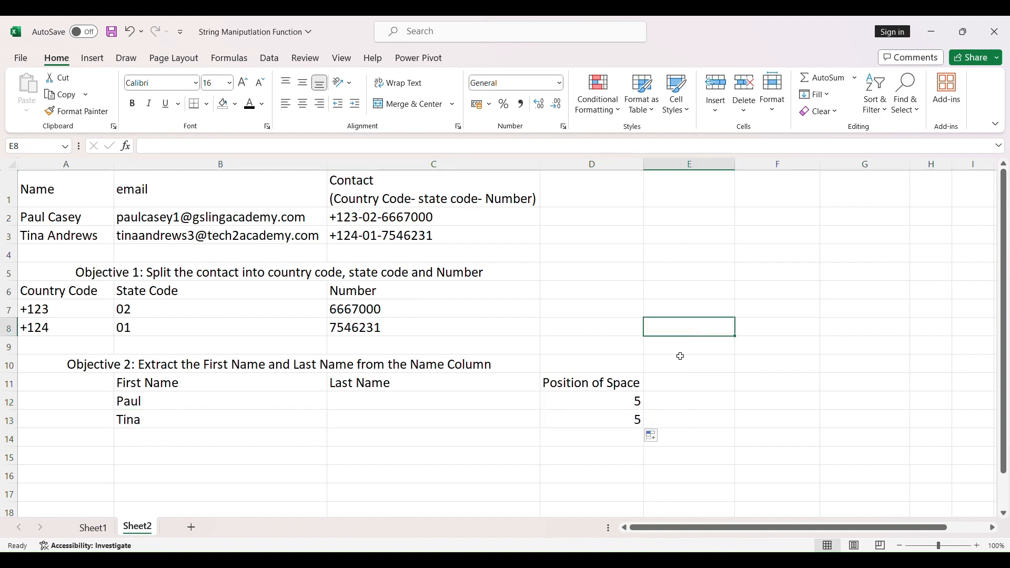
Enter the column header Length of Name in E11.
left_click(679, 386)
type("Length")
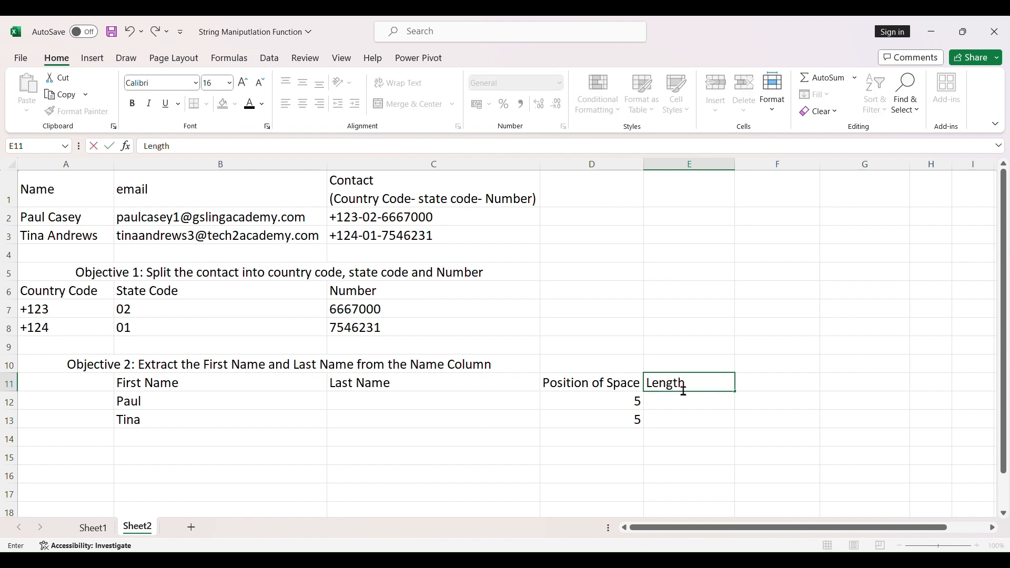
type(" of Name")
key("Return")
Calculate the length of the full name in E12 with =LEN(A2), and fill the formula down to E13.
type("=LEN(")
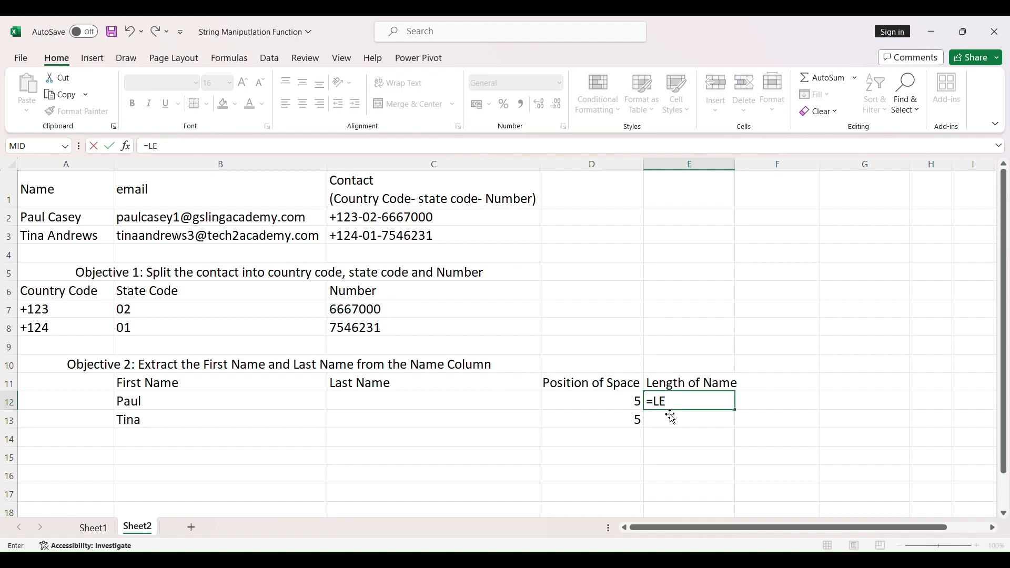
left_click(50, 219)
type(")")
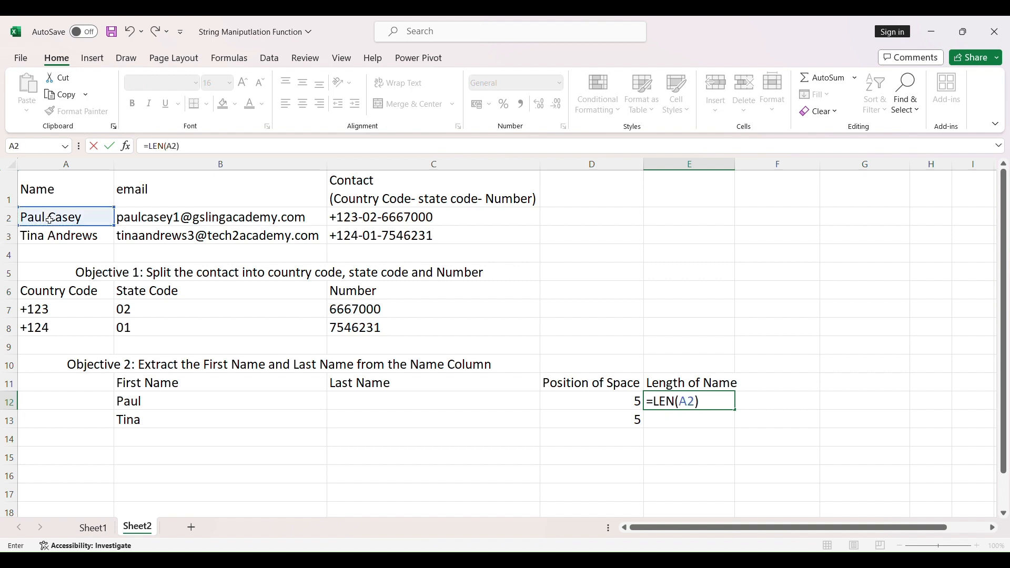
key("Return")
left_click(721, 408)
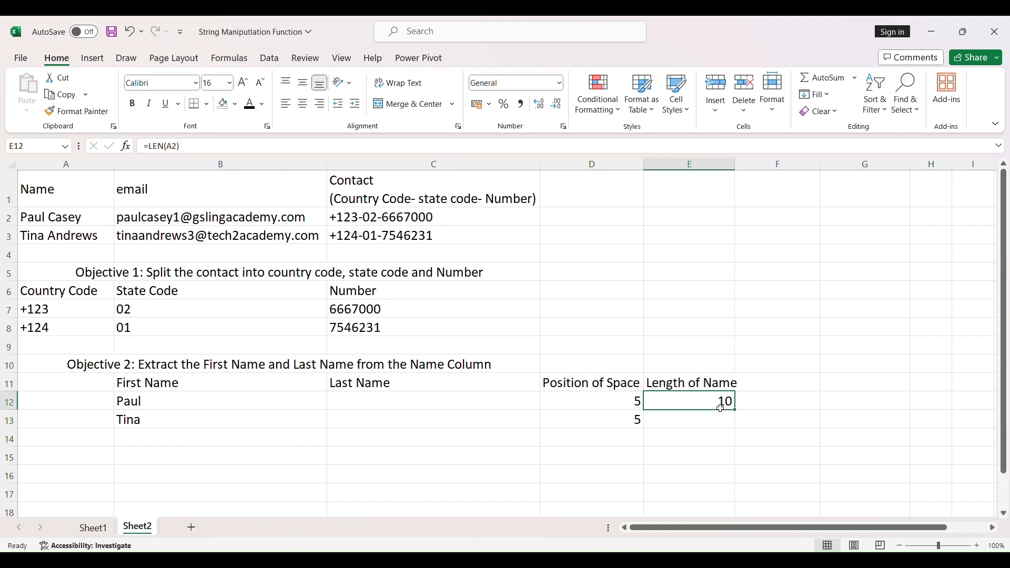
left_click_drag(735, 410, 738, 427)
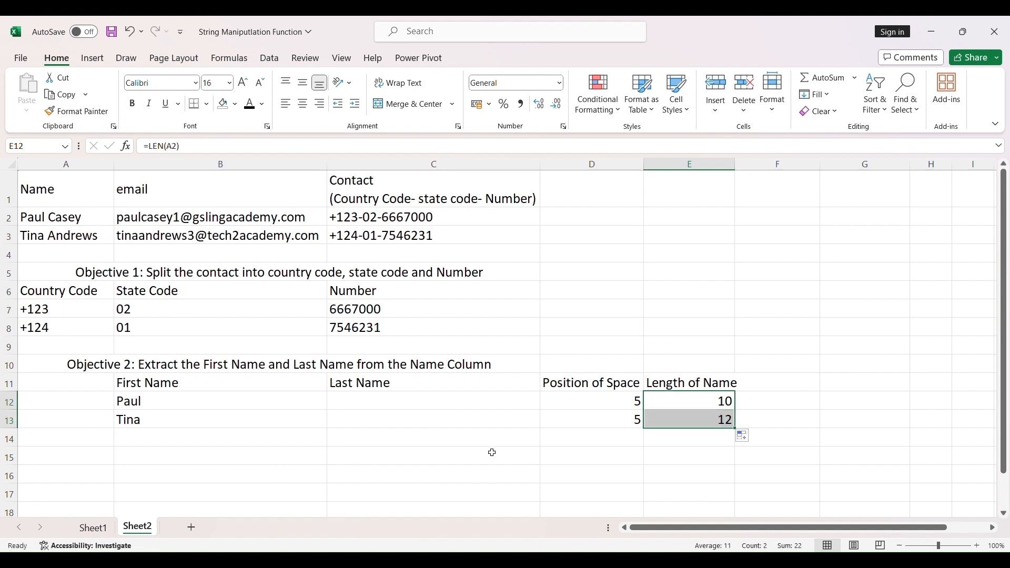
Enter the column header "Number of Characters in last name" in F11.
left_click(782, 390)
type("Nu")
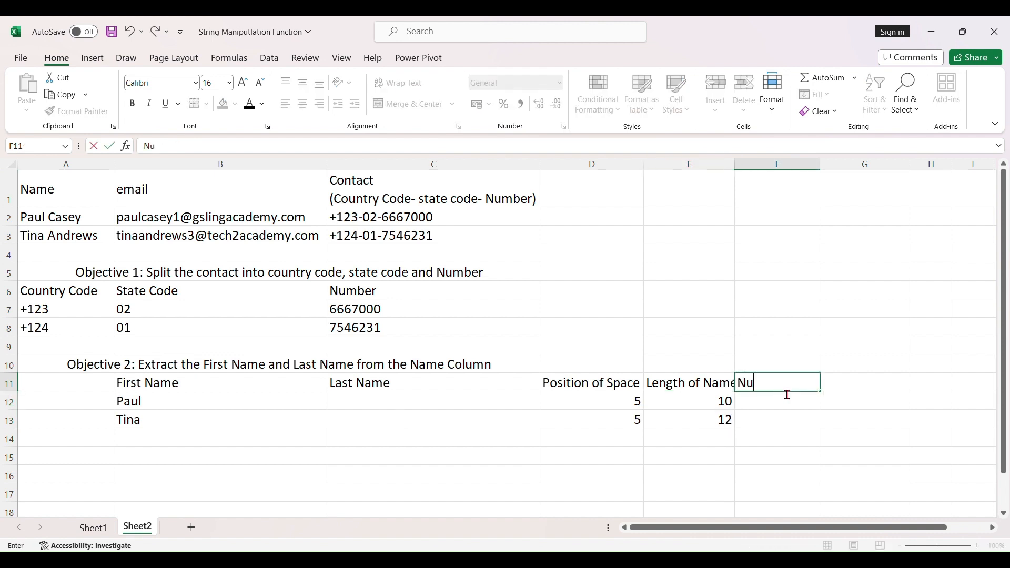
type("mber of Char")
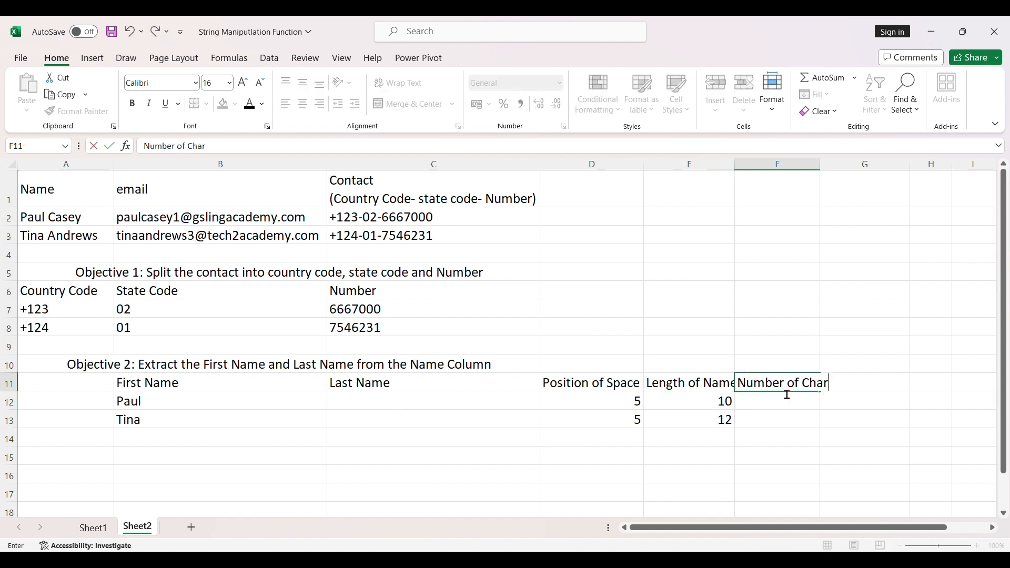
type("acters in last nam")
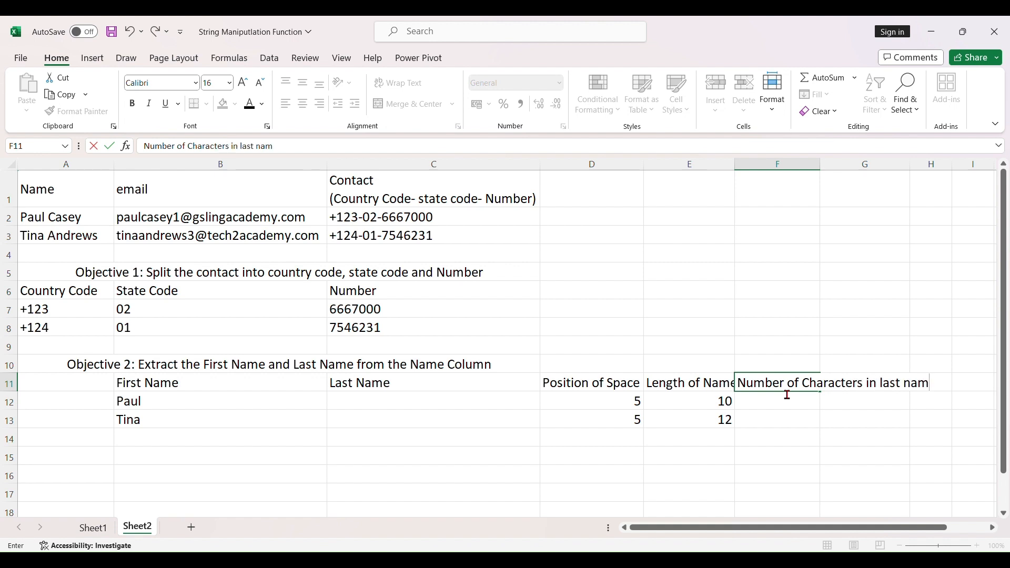
type("e")
key("Return")
Calculate the last name's character count in F12 with =E12-D12, and fill the formula down to F13.
type("=")
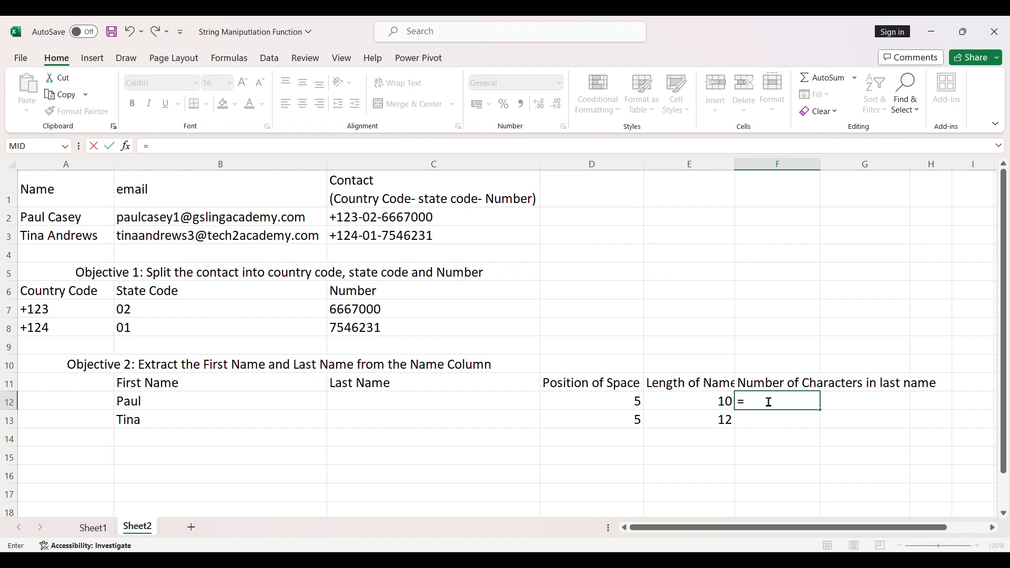
left_click(665, 400)
type("-")
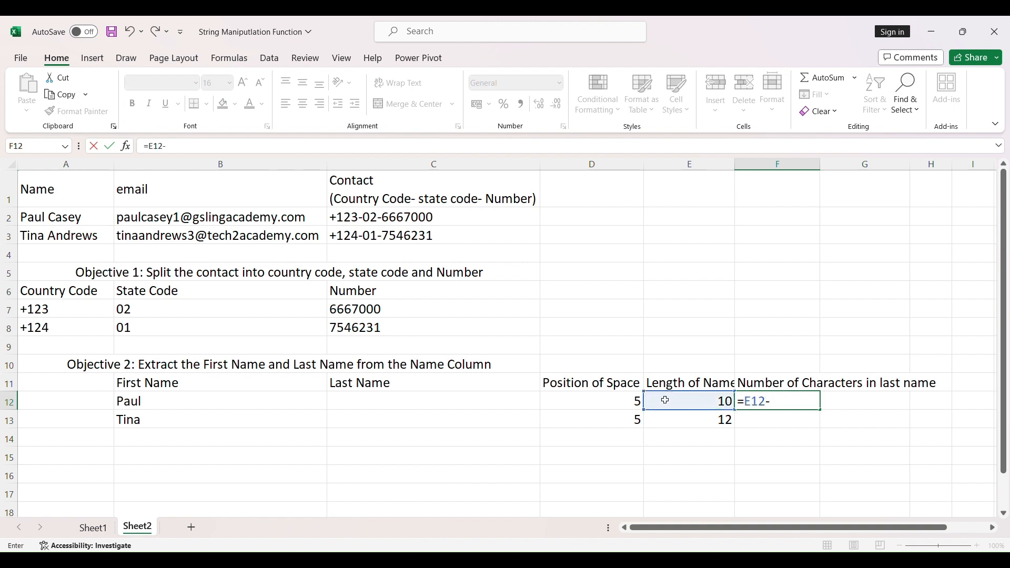
left_click(638, 401)
key("Return")
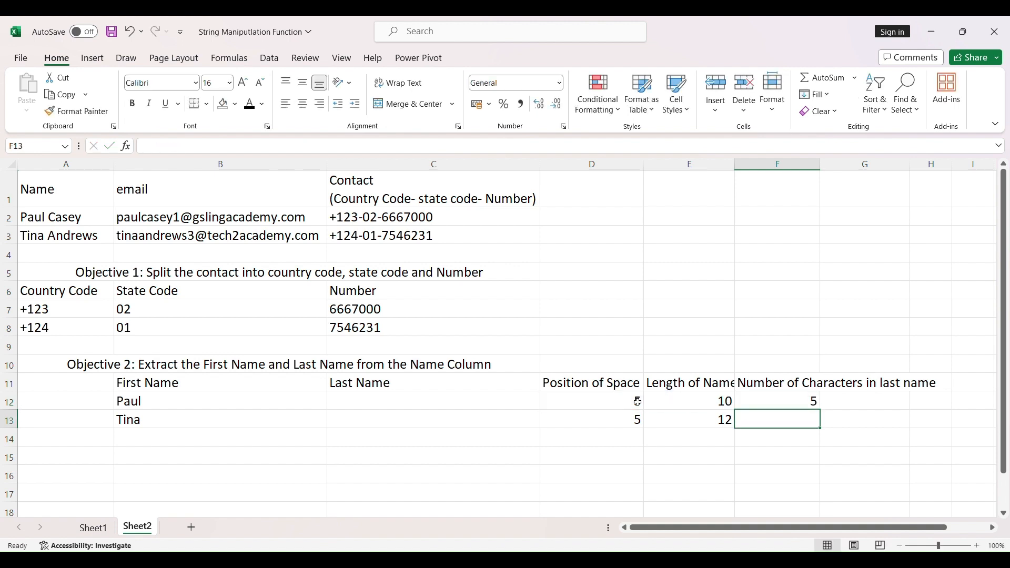
left_click(800, 401)
left_click_drag(821, 411, 822, 429)
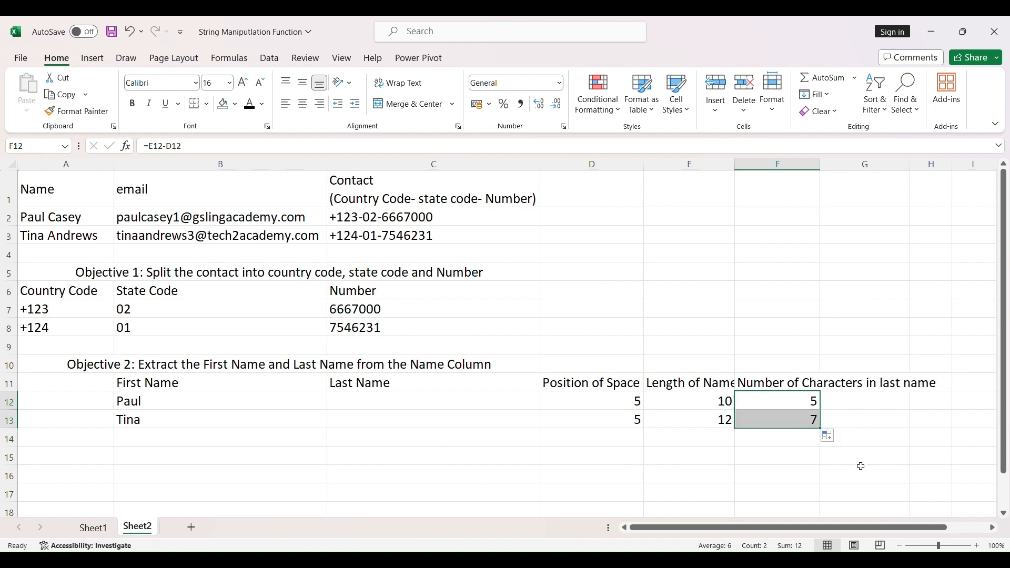
Extract the last name in C12 with =RIGHT(A2,F12).
left_click(408, 405)
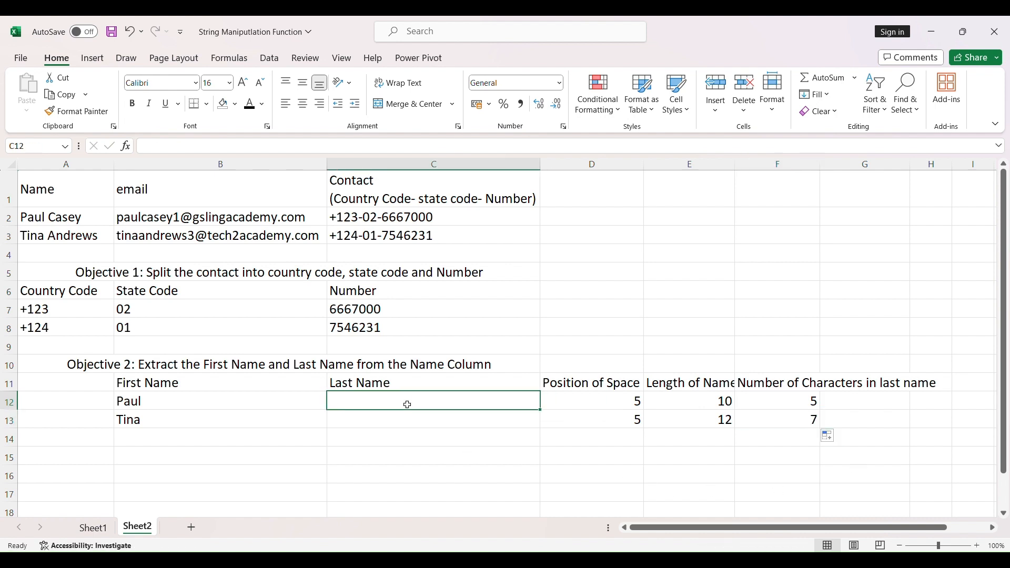
type("=right(")
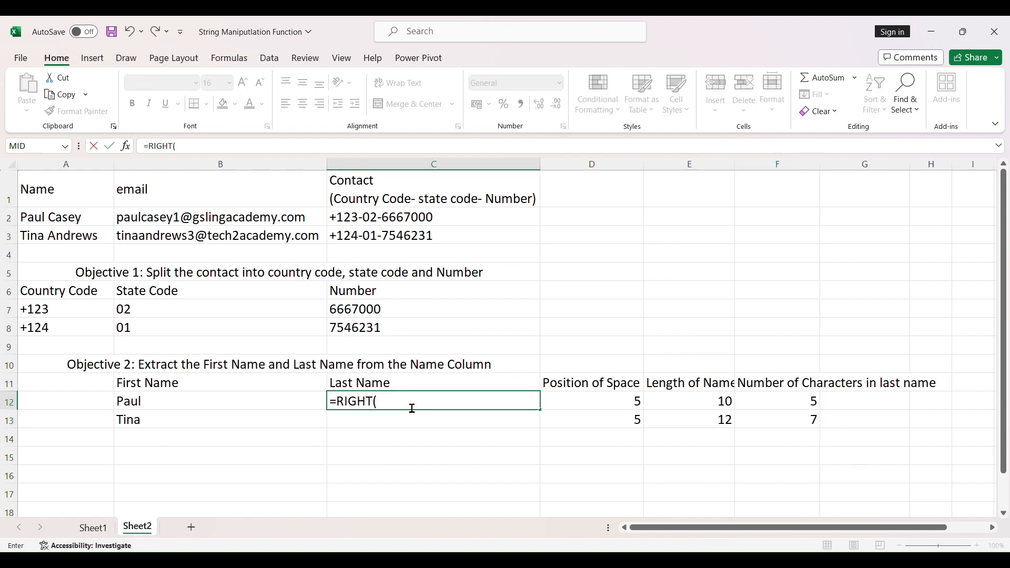
left_click(98, 221)
type(",")
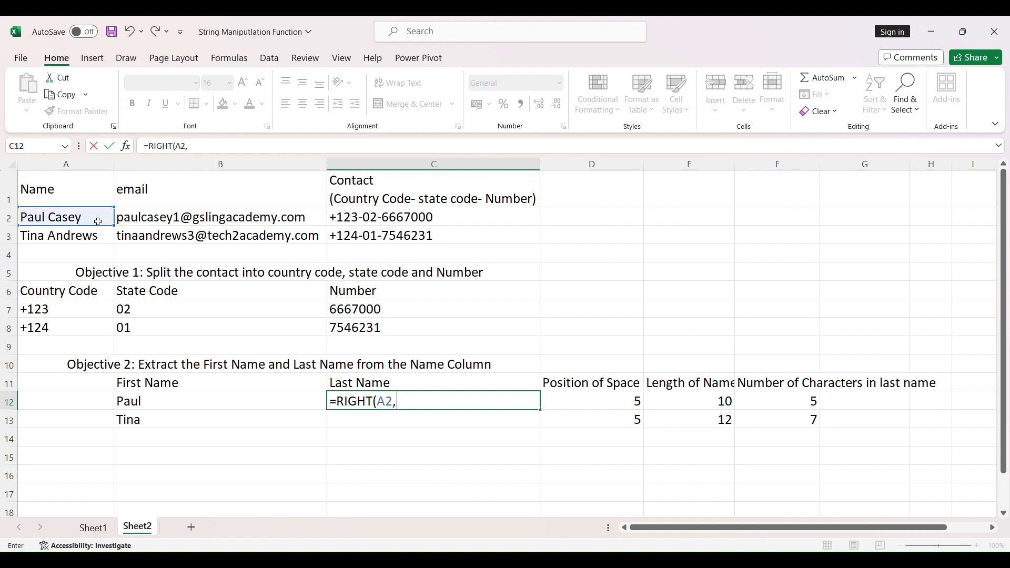
left_click(794, 401)
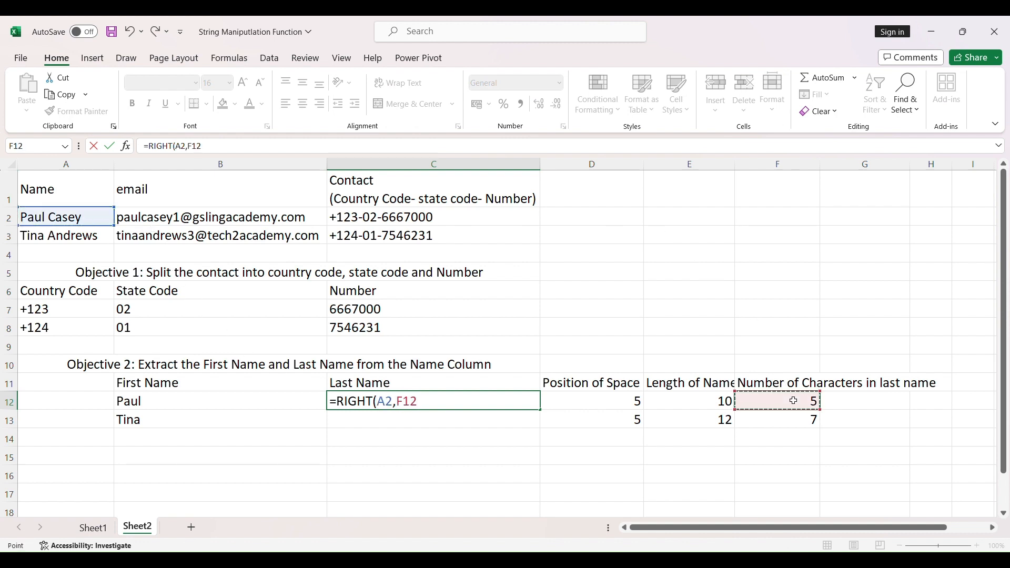
type(")")
key("Return")
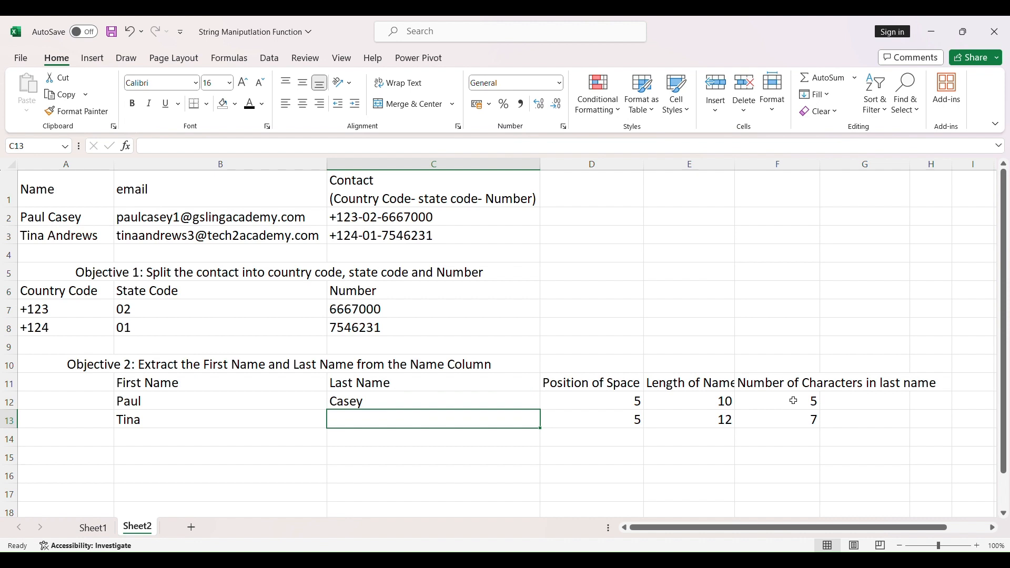
Fill the last name formula from C12 down to C13 and check the copied formula.
left_click(494, 403)
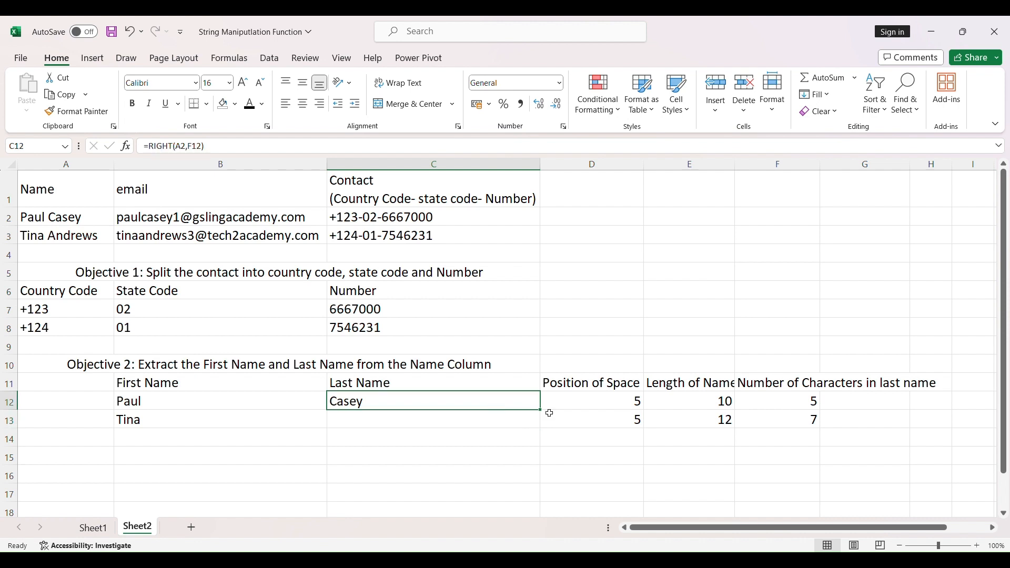
left_click_drag(541, 410, 546, 428)
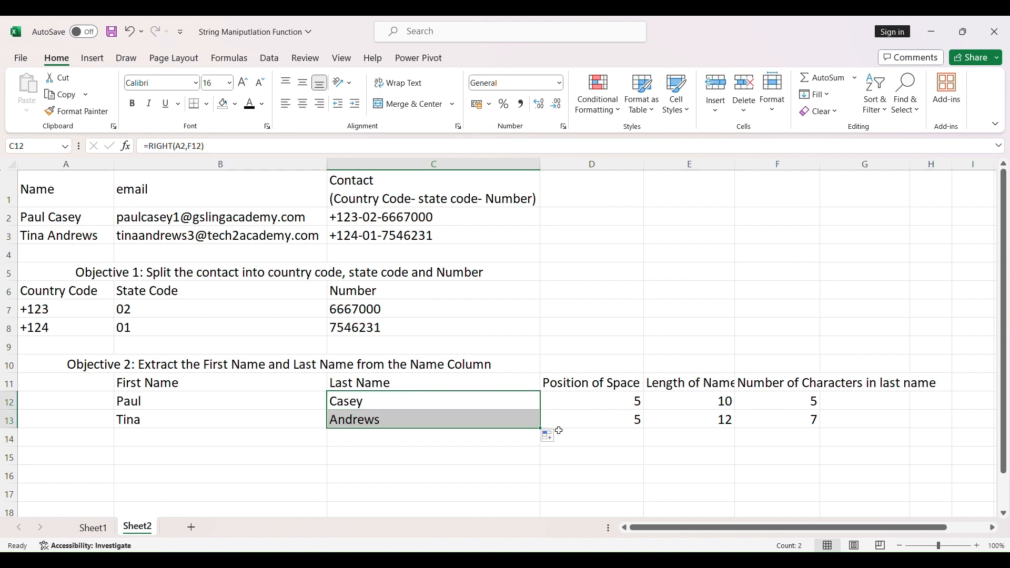
left_click(491, 459)
left_click(378, 425)
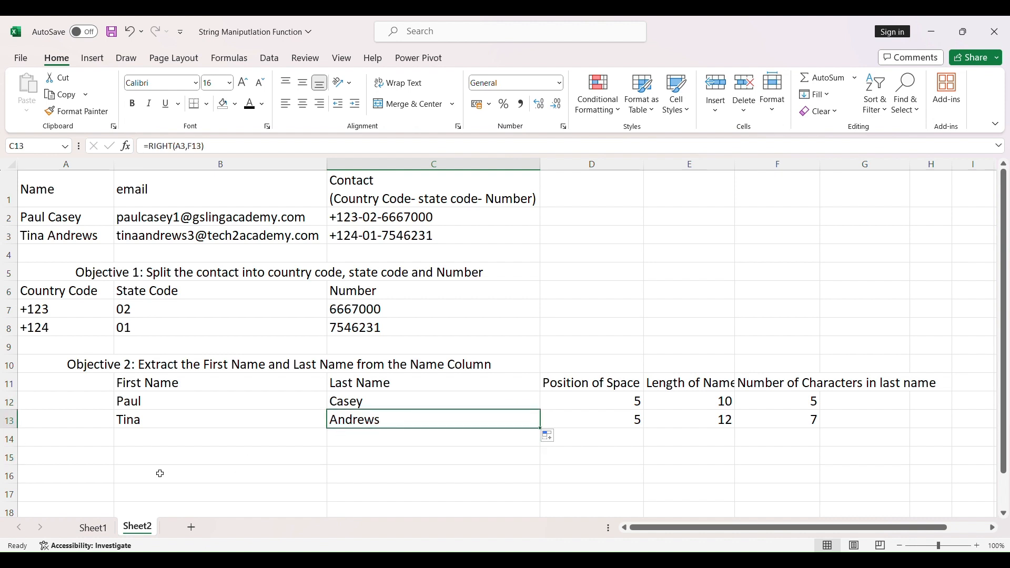
Enter the heading "Objective 3: extract the domain name between @ and . In the email" centred across merged cells A15:D15.
left_click_drag(105, 458, 590, 460)
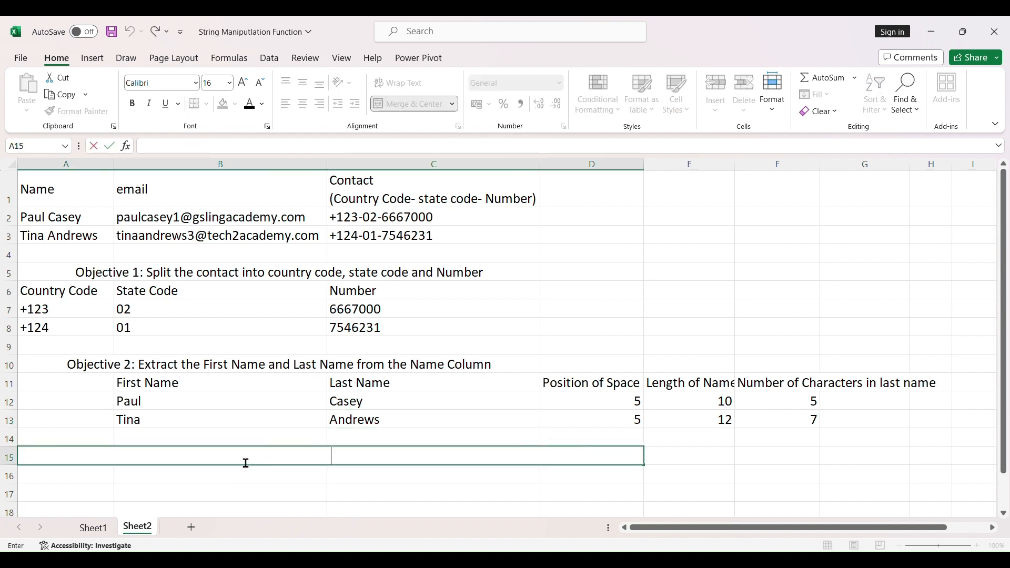
type("Objec")
type("tive 3: extract the domain name between @ and . In the email")
key("Return")
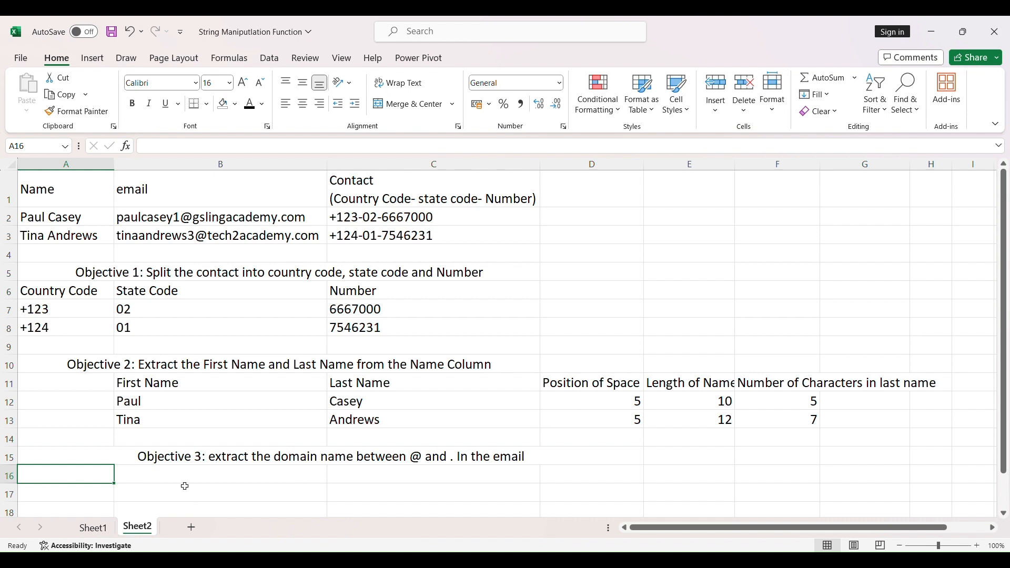
Enter the column header "Position of @" in D16.
left_click(552, 479)
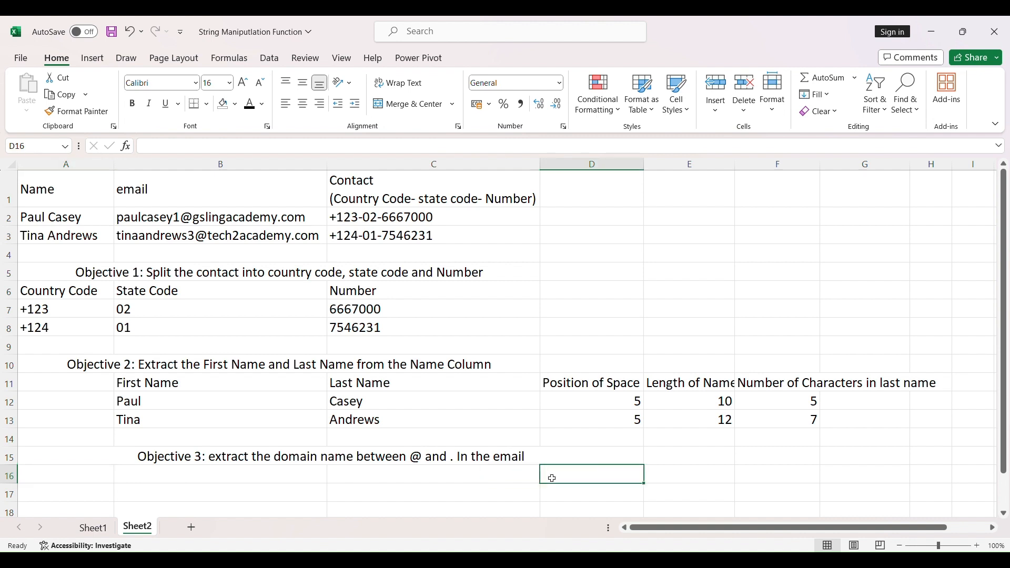
type("Position of @")
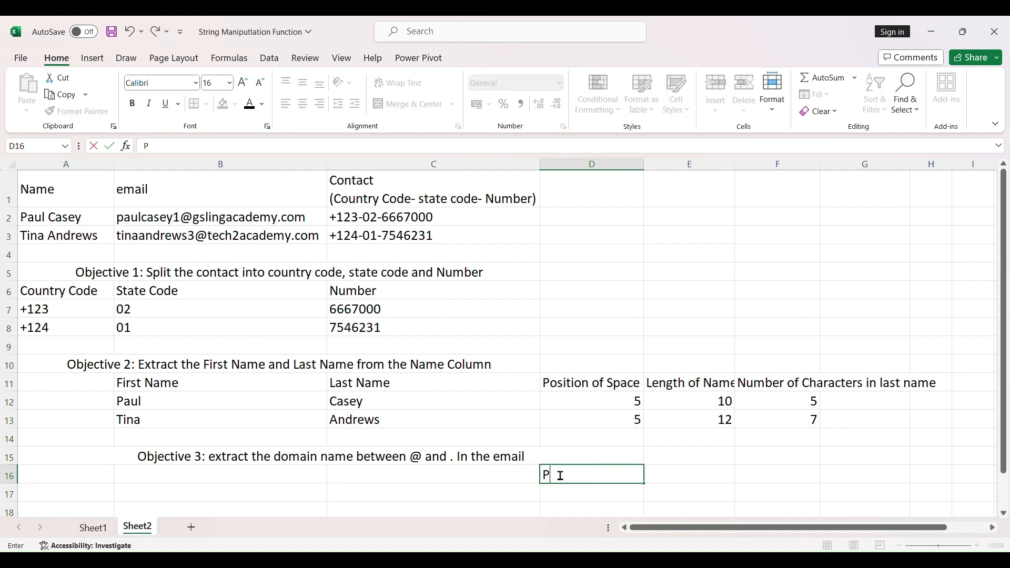
key("Return")
Find the position of @ in the first email by entering =FIND("@",B2) in D17.
type("=fin")
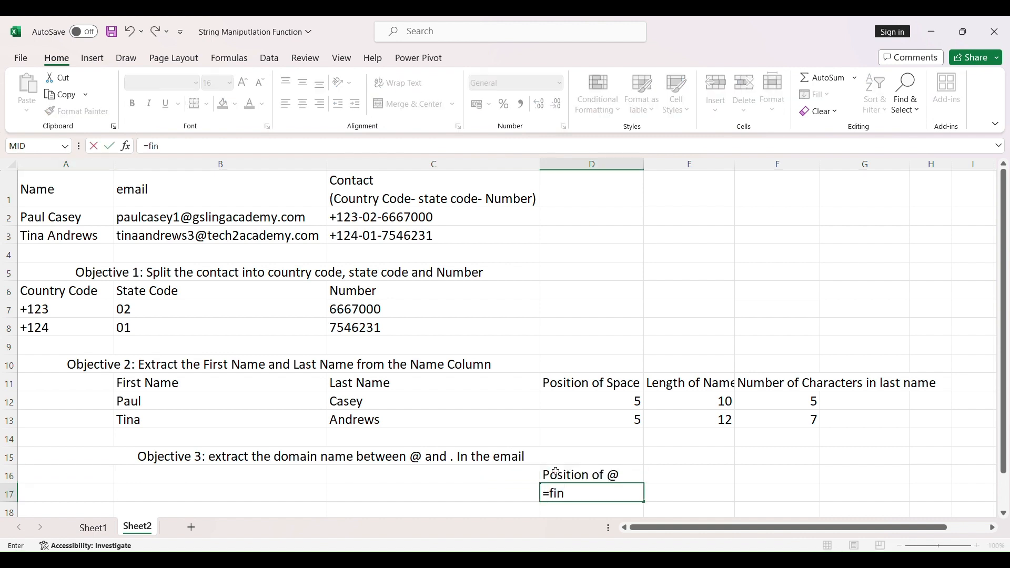
key("Tab")
type("\"@\"")
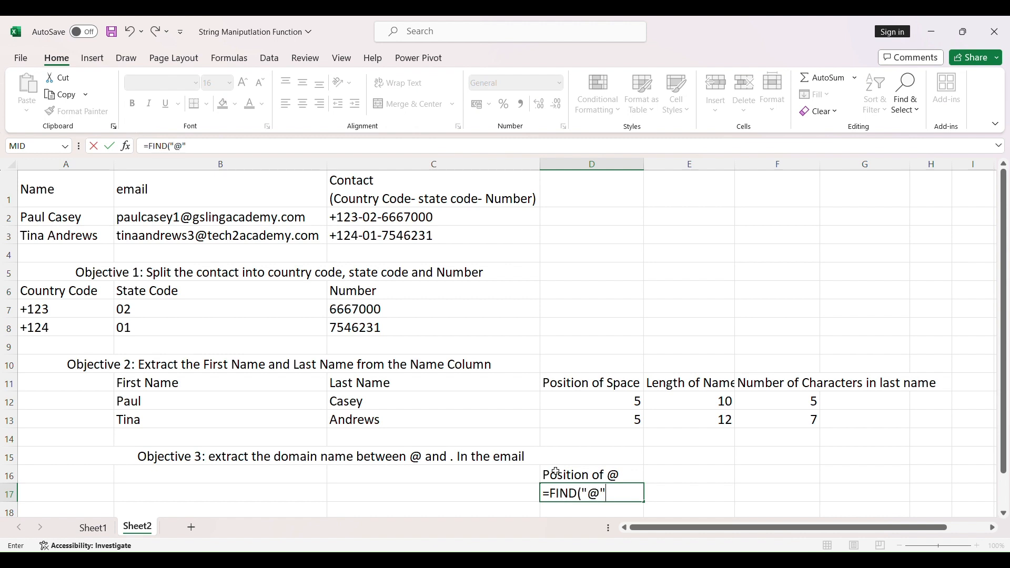
type(",")
left_click(168, 217)
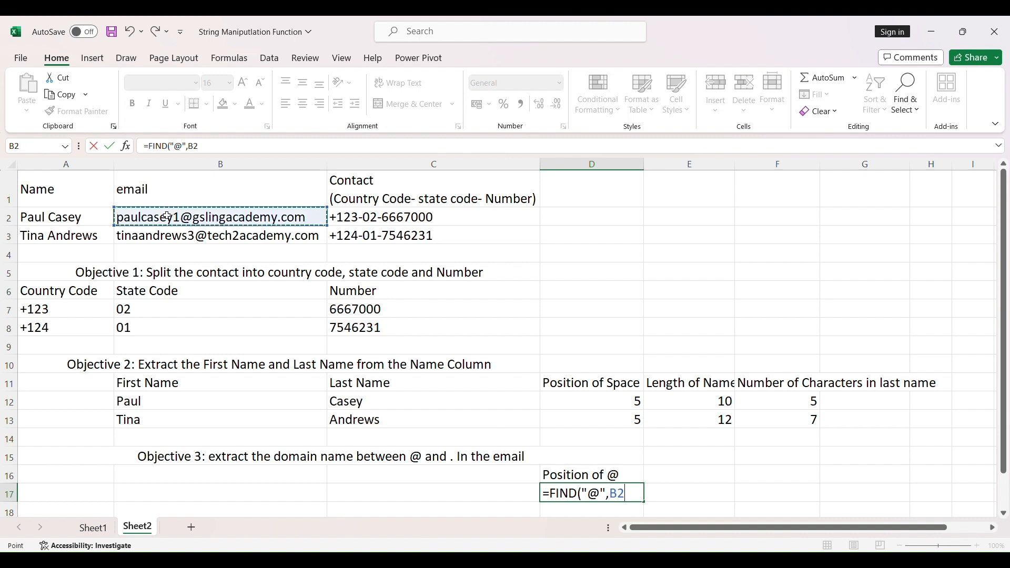
type(")")
key("Return")
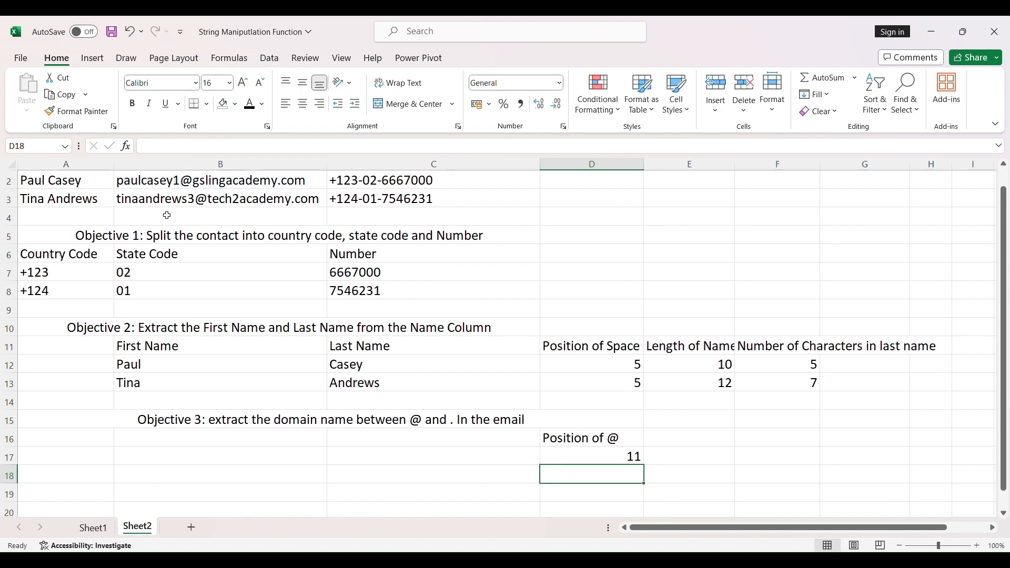
Enter the column header "Position of ." in E16.
left_click(686, 438)
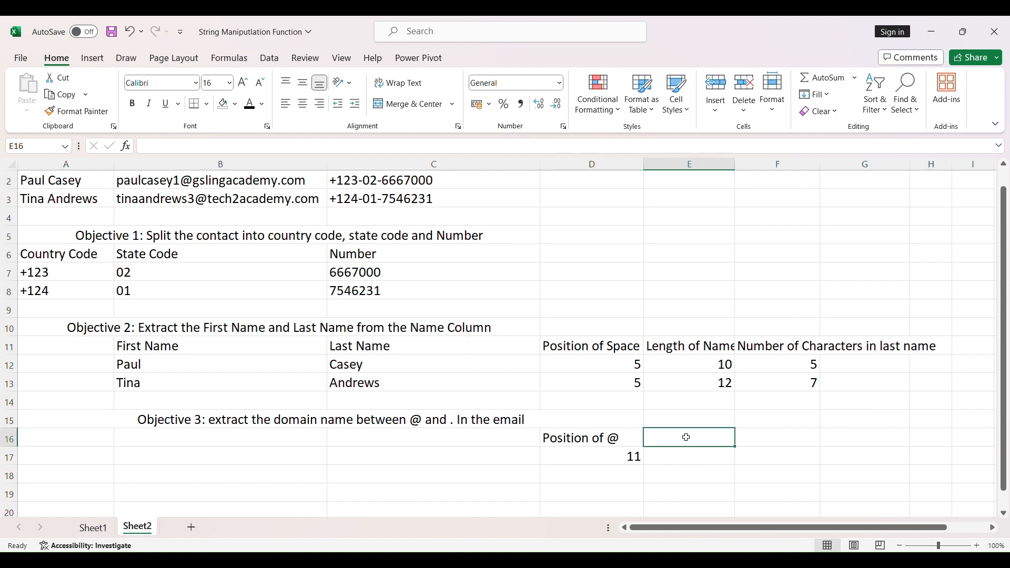
type("Position of .")
key("Return")
Find the position of the dot in the first email by entering =FIND(".",B2) in E17.
type("=find")
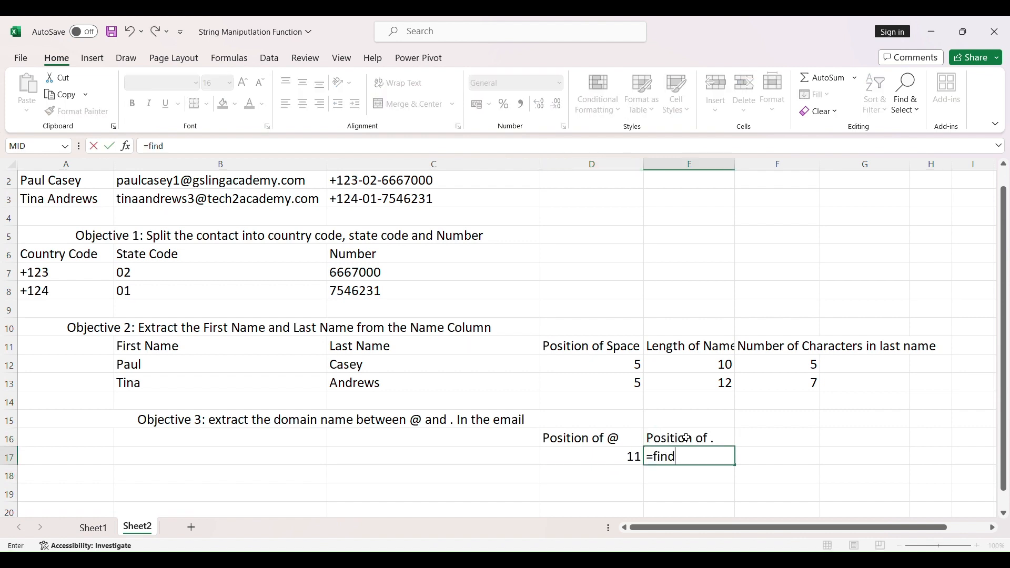
key("Tab")
type("\"")
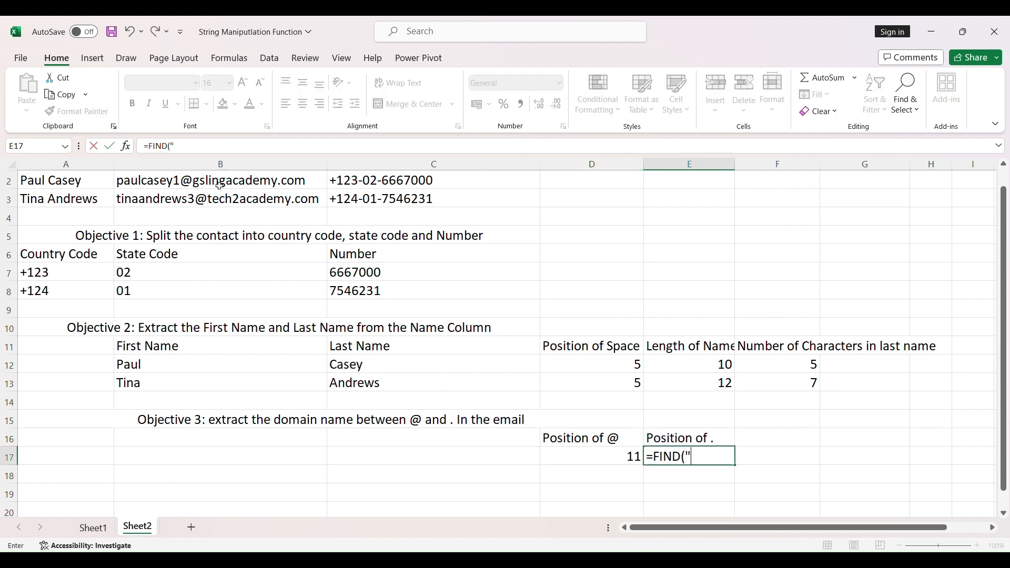
type(".\",")
left_click(220, 185)
type(")")
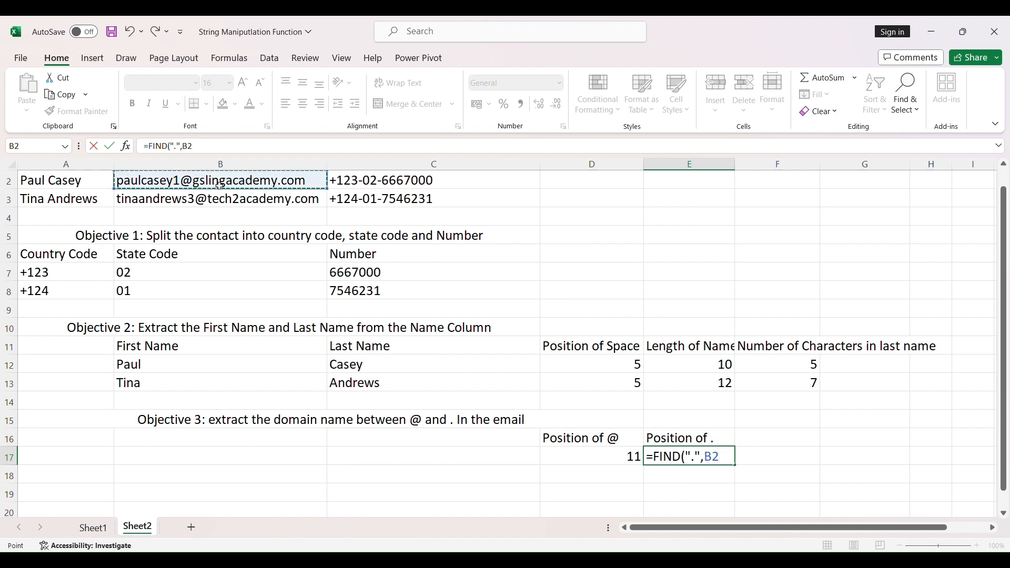
key("Return")
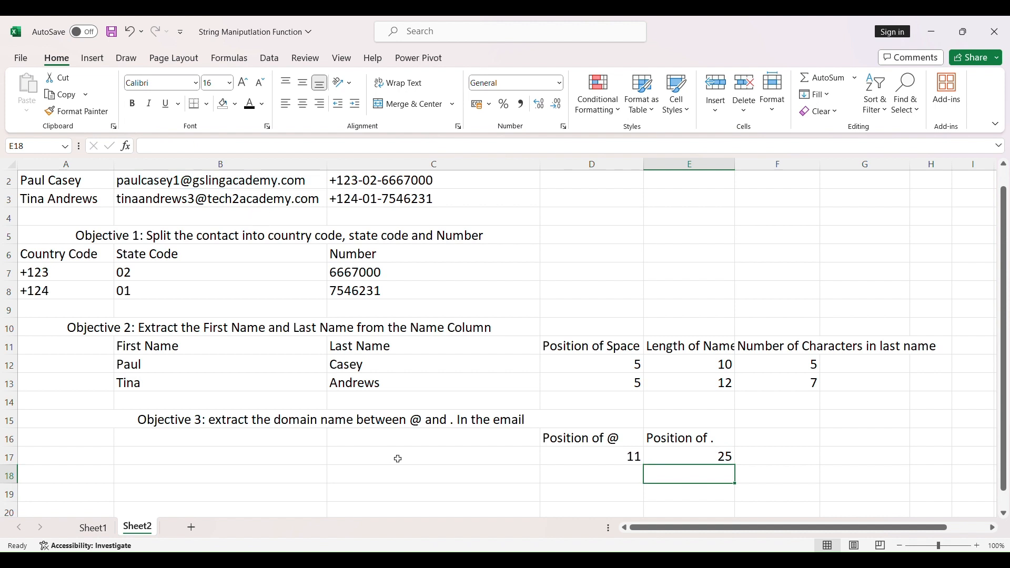
Enter the column header "Domain Name" in C16.
left_click(392, 440)
type("Domain Name")
key("Return")
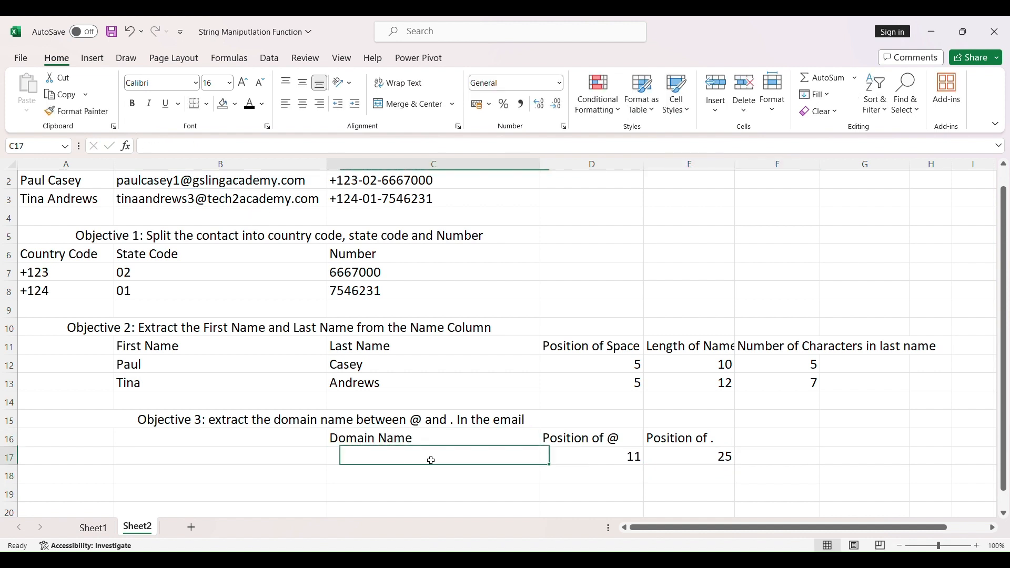
Extract the first email's domain name in C17 with =MID(B2,D17+1,E17-D17-1).
type("=MID")
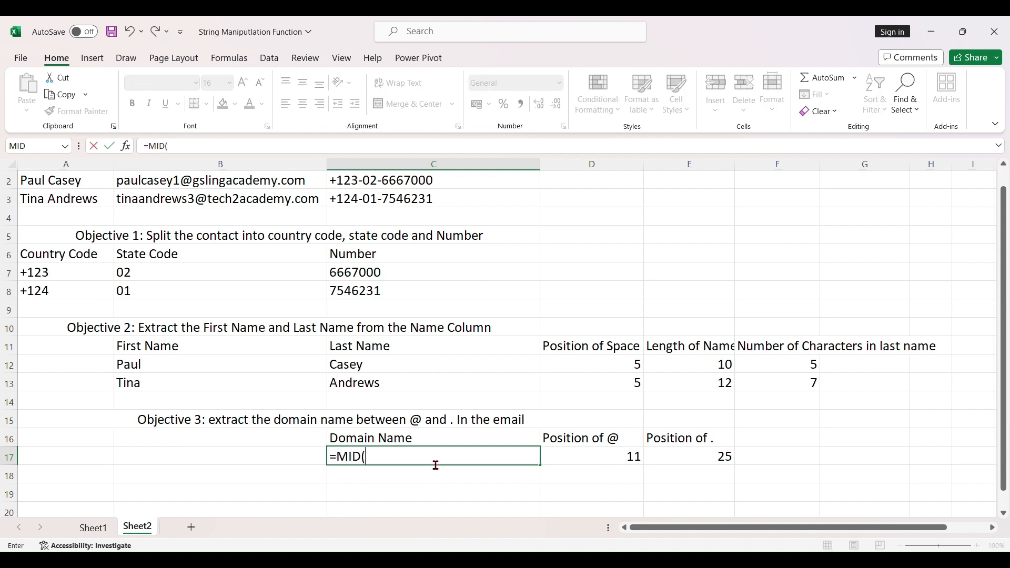
type("(")
left_click(222, 182)
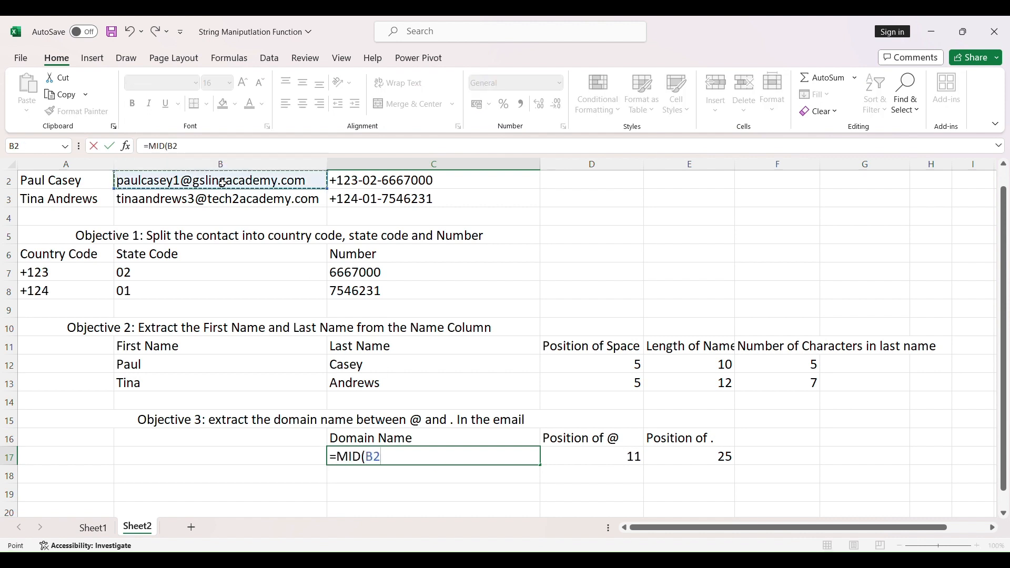
type(",")
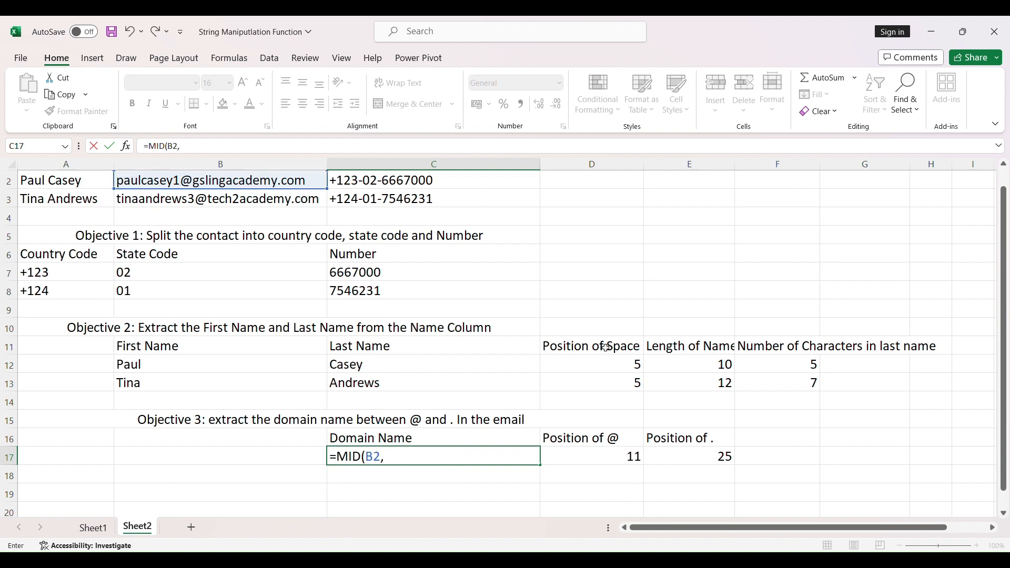
left_click(622, 459)
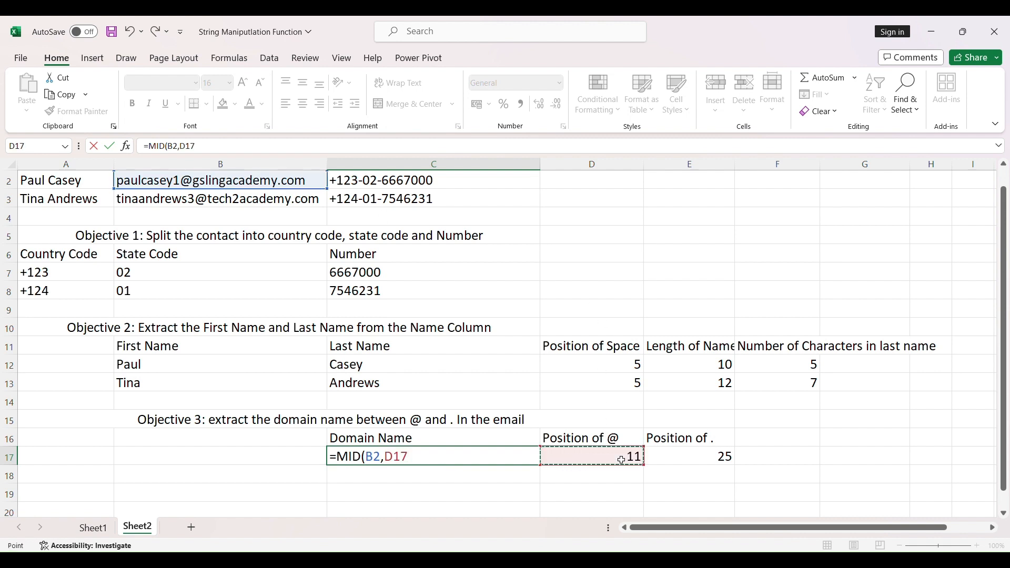
type("+1,")
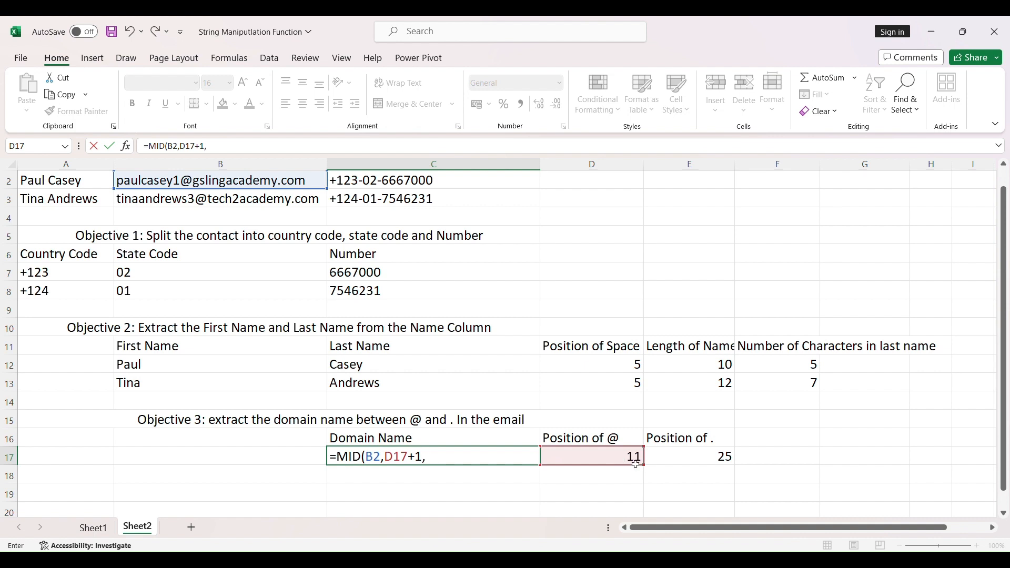
left_click(707, 459)
type("-")
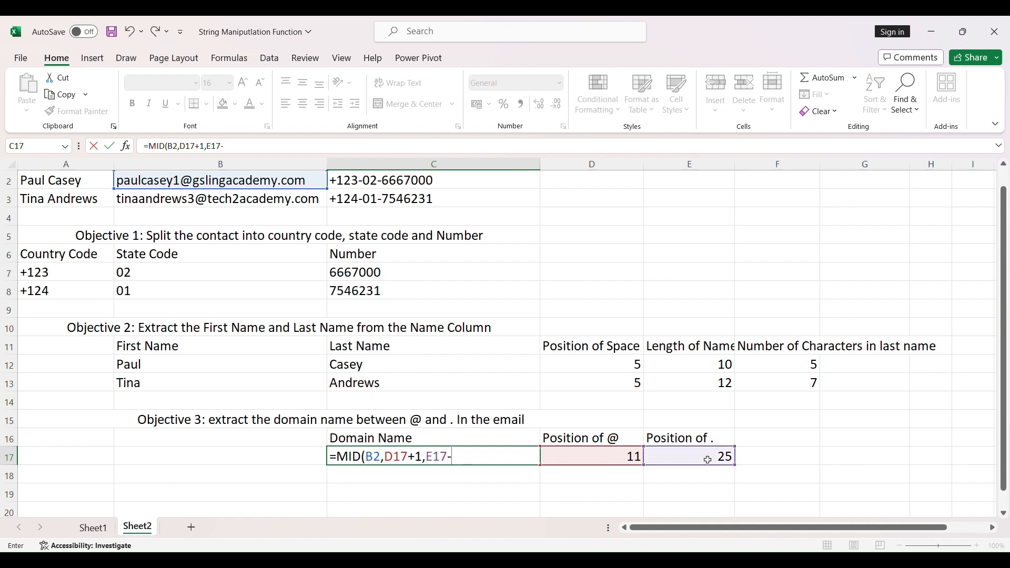
left_click(626, 458)
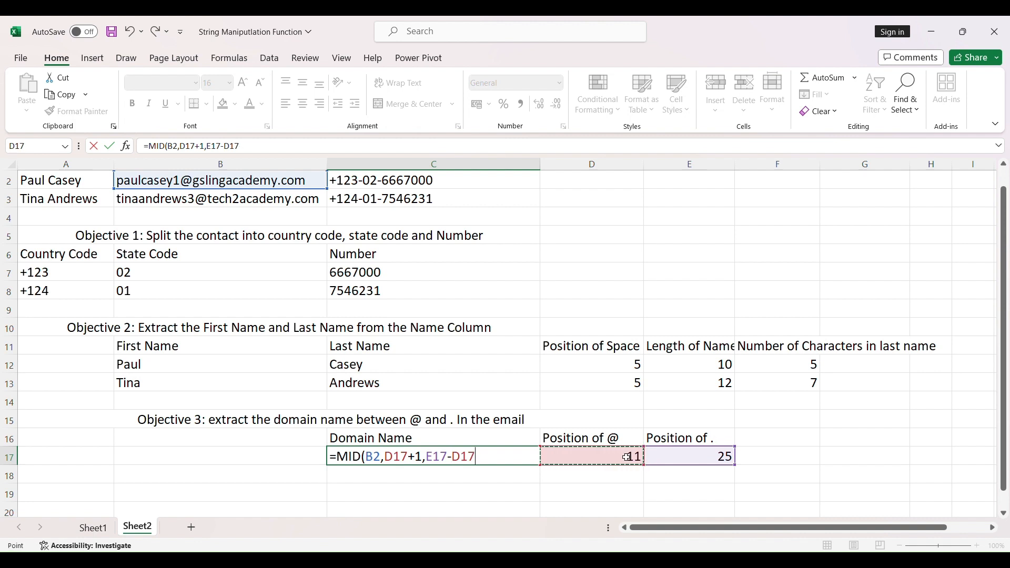
type("-1")
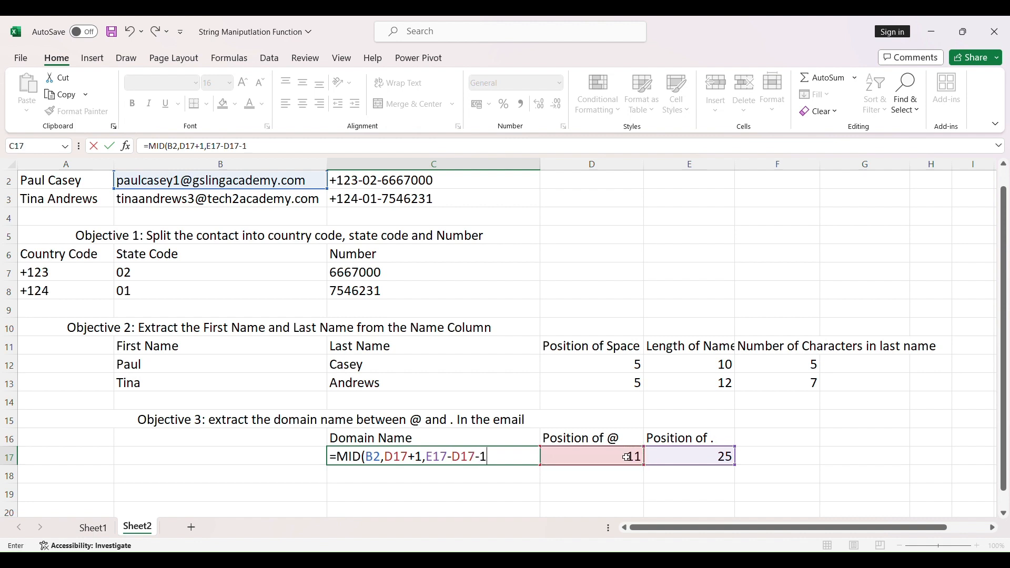
type(")")
key("Return")
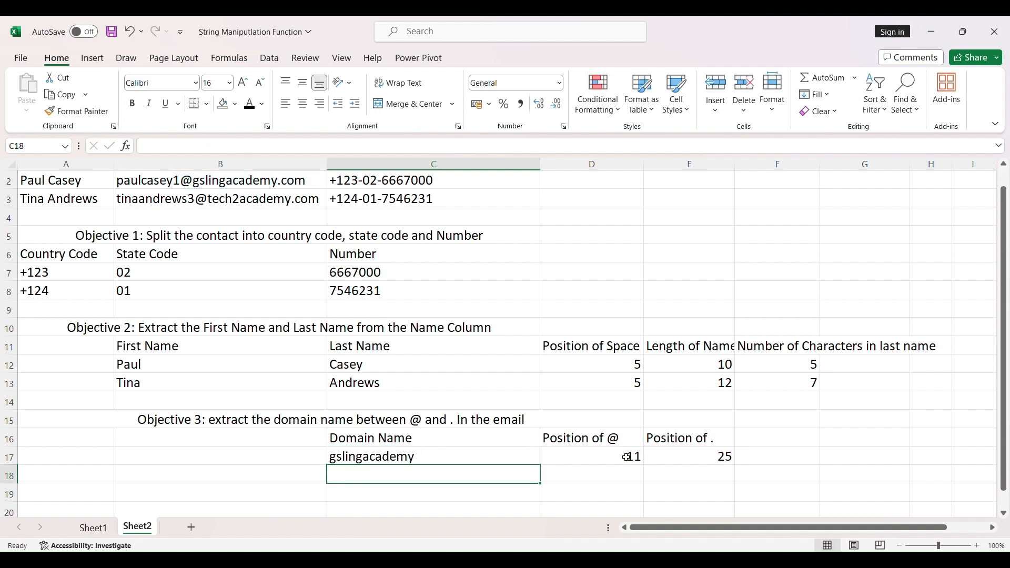
Fill the domain name and position formulas in C17:E17 down to row 18 for the second email.
left_click(458, 458)
left_click_drag(541, 466, 737, 484)
left_click(452, 508)
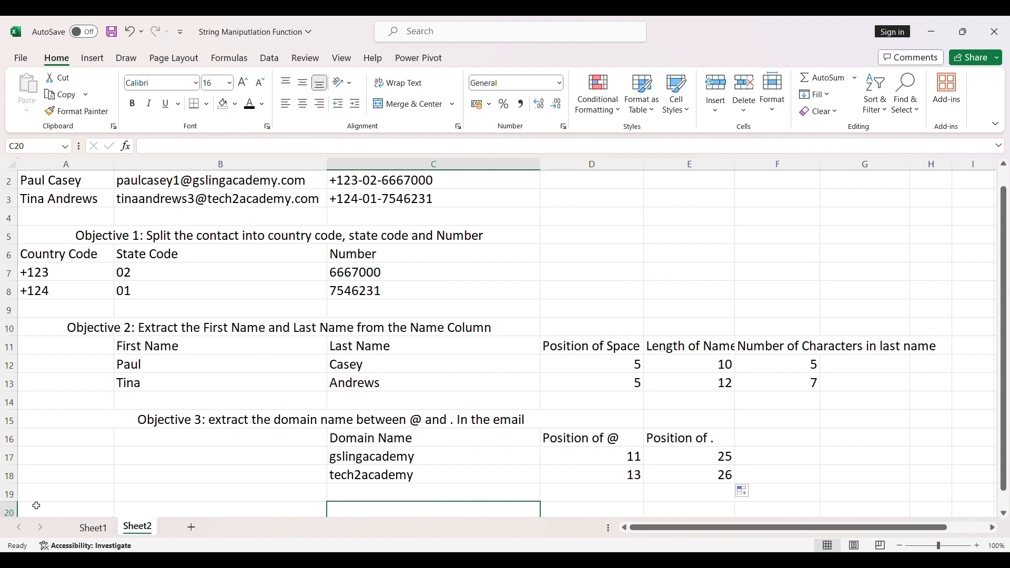